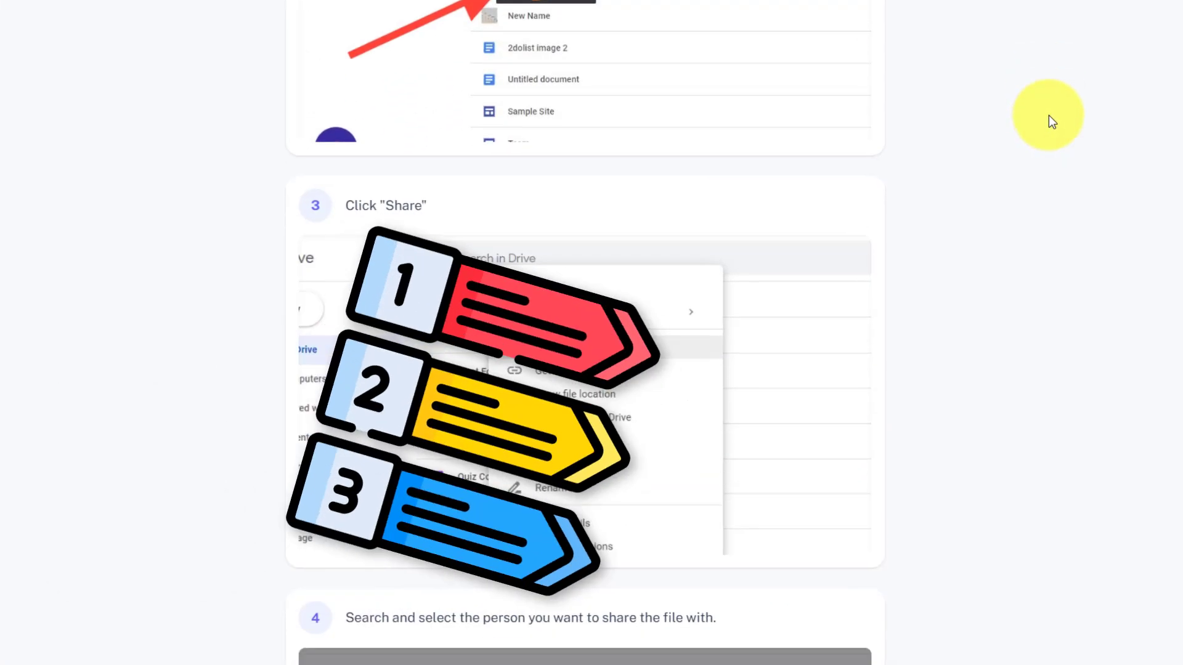
scroll(1049, 115, "down", 4)
scroll(1051, 114, "down", 4)
scroll(1057, 113, "down", 2)
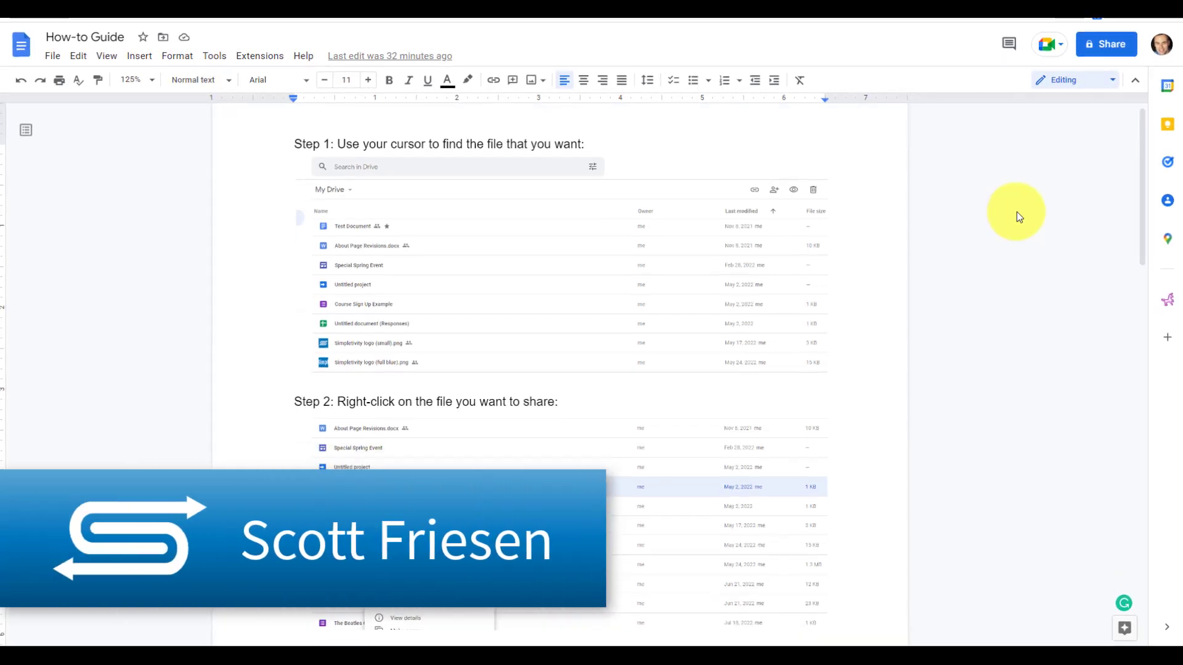
scroll(1017, 212, "down", 5)
scroll(1017, 211, "down", 3)
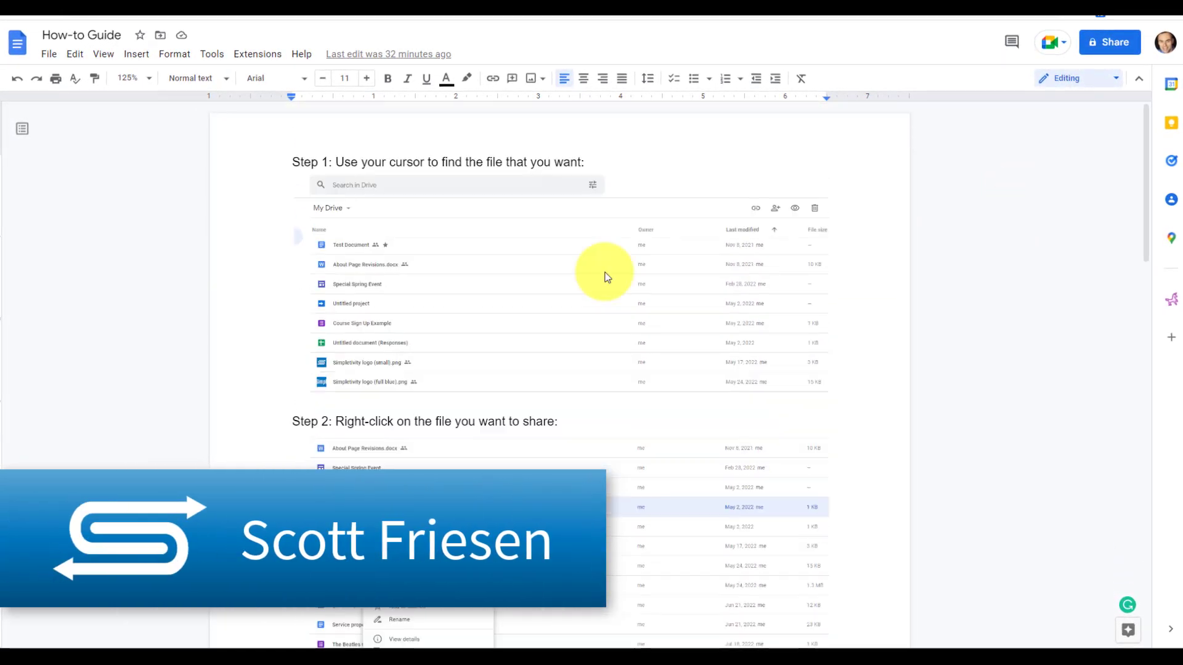
scroll(999, 242, "down", 5)
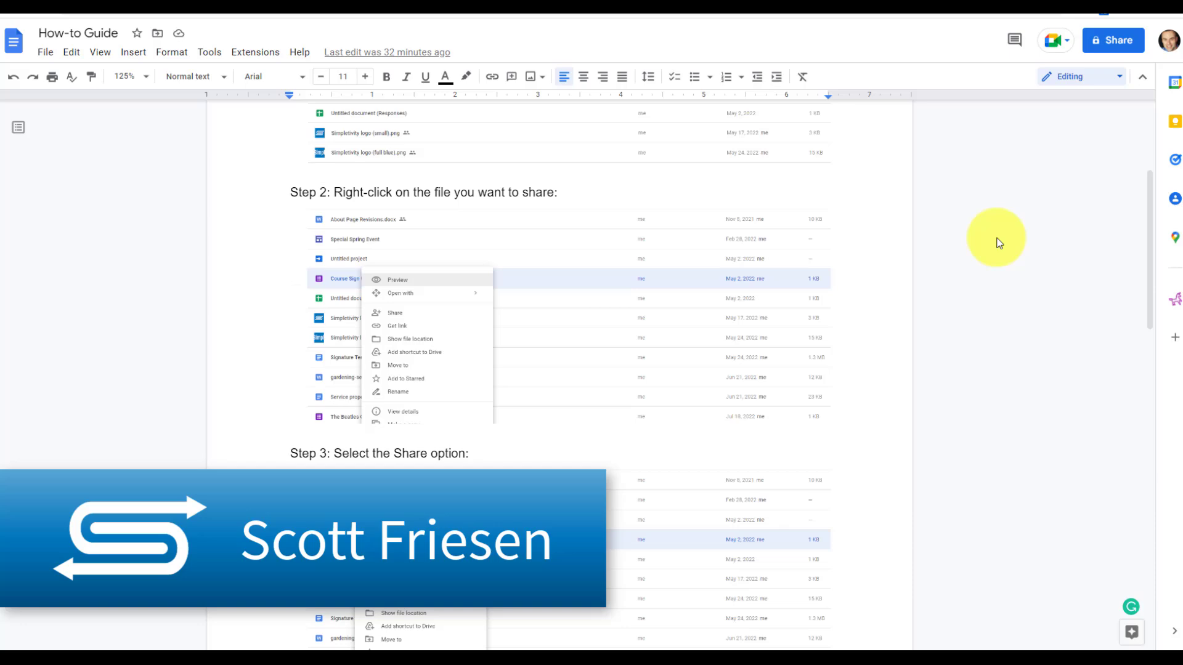
scroll(998, 242, "down", 3)
scroll(998, 242, "down", 3)
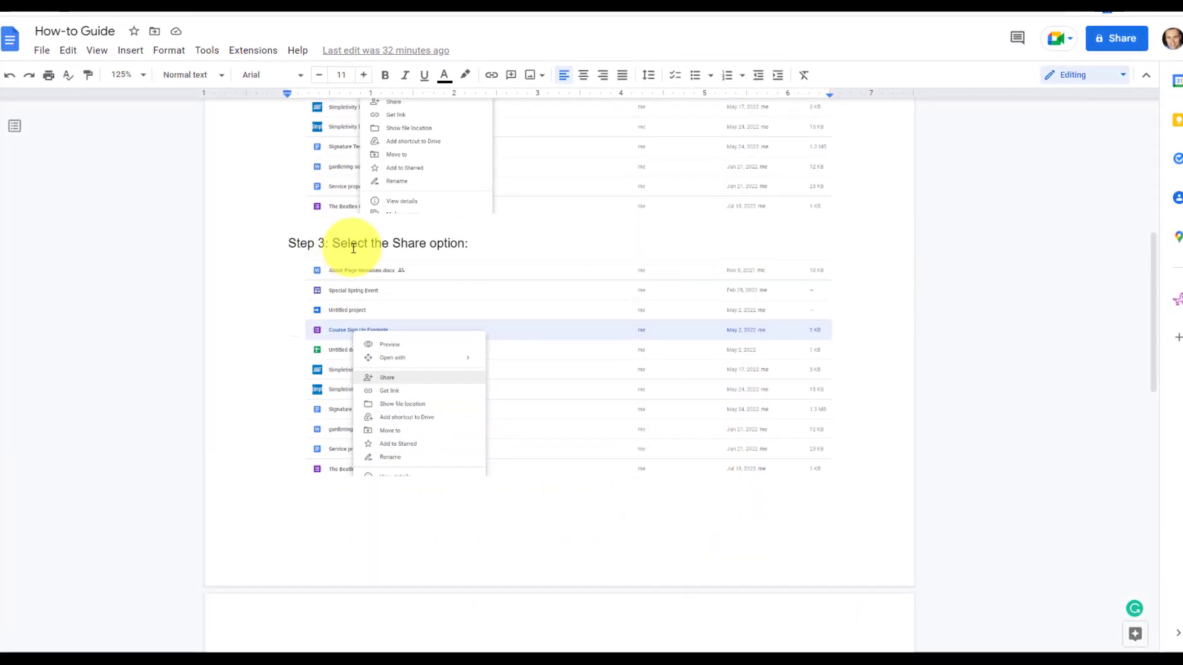
scroll(379, 242, "up", 8)
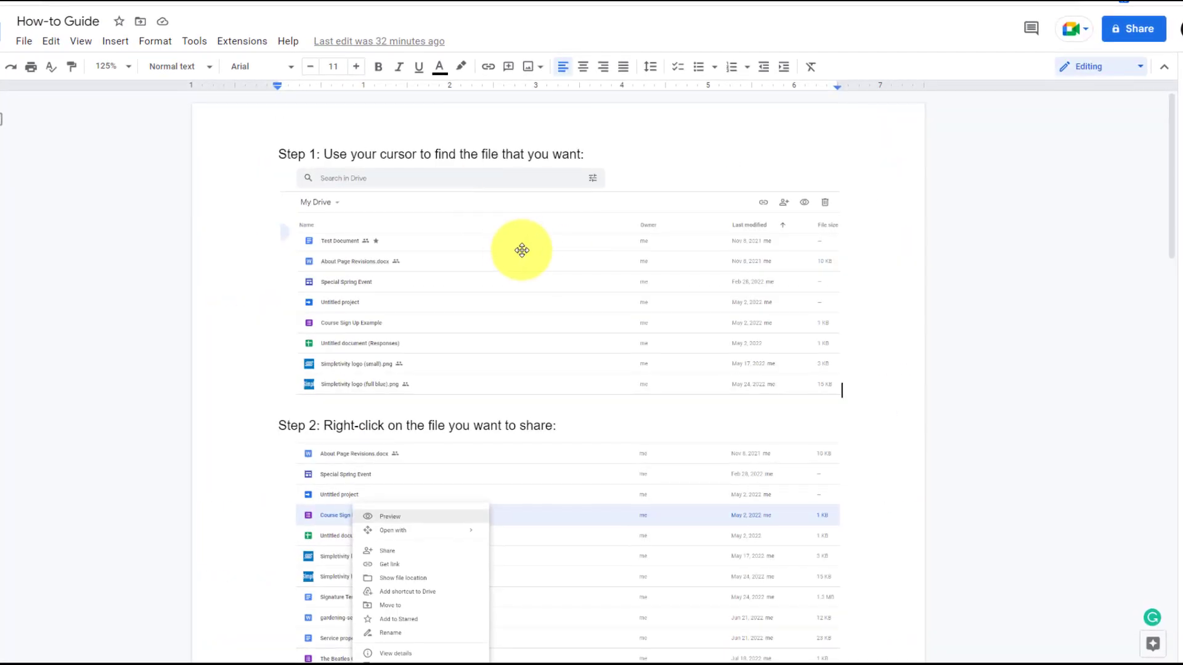
scroll(522, 249, "down", 3)
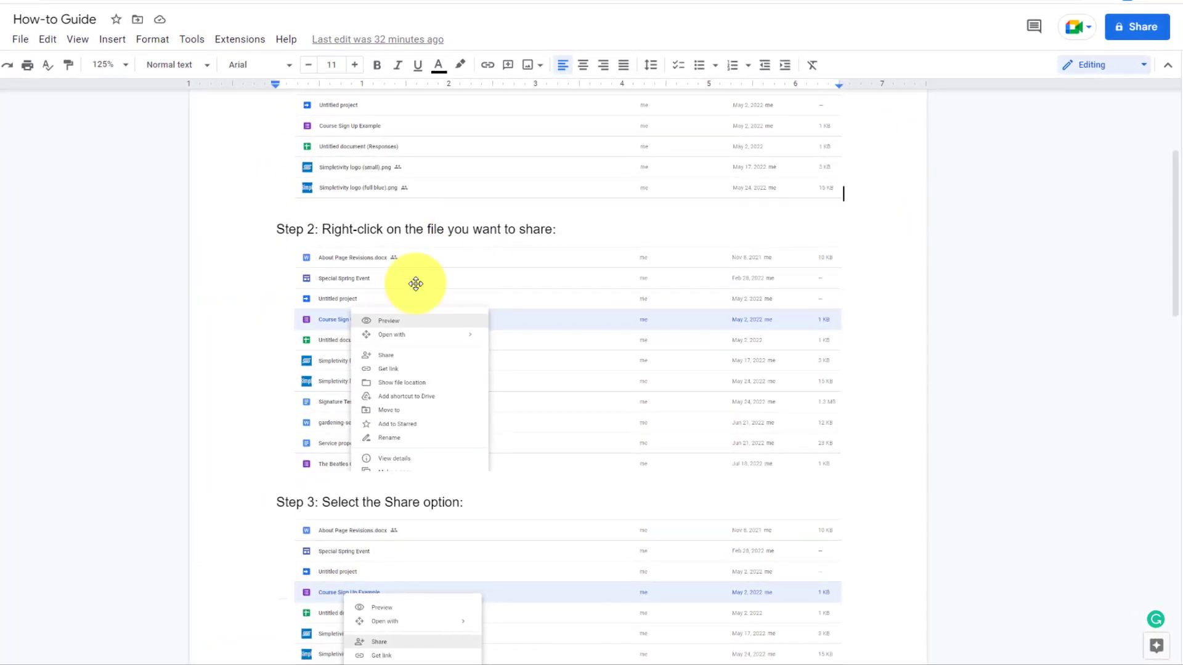
Step: Switch to the My Drive tab, then return to the How-to Guide document
left_click(232, 5)
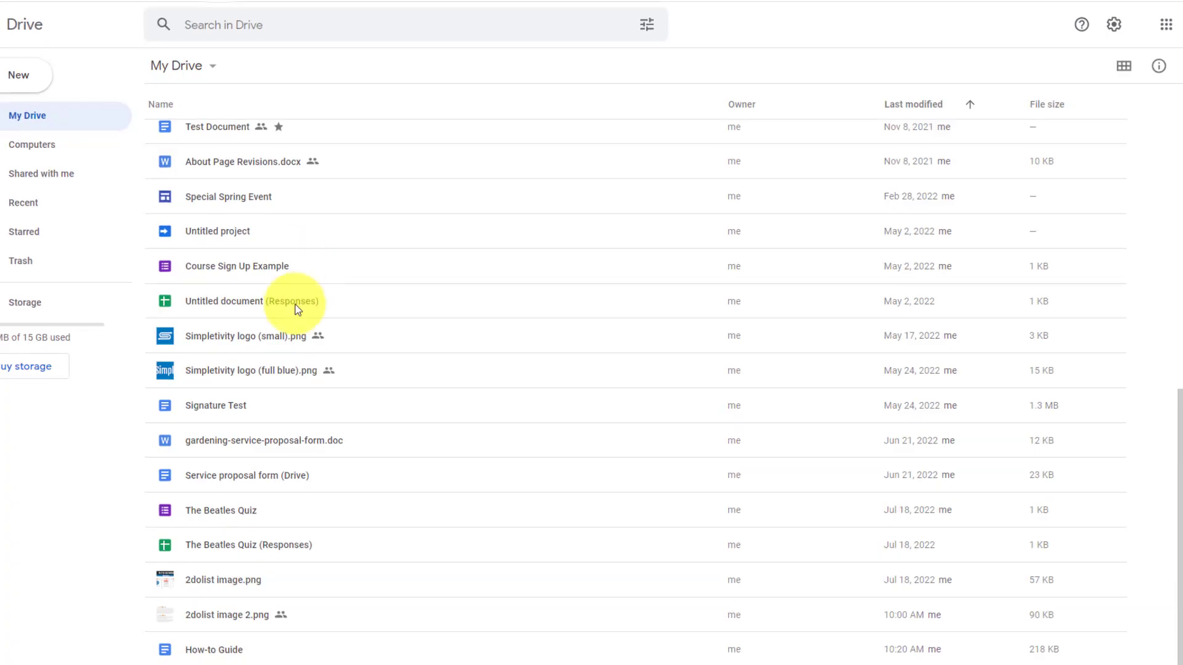
key("ctrl+Tab")
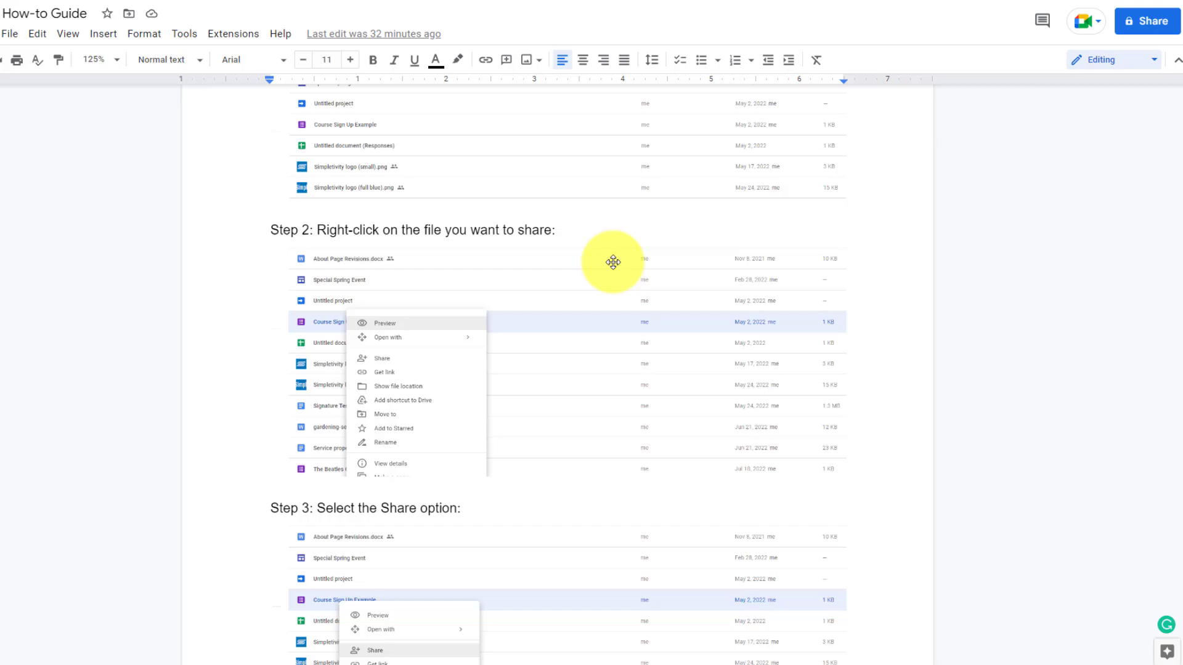
scroll(613, 263, "up", 2)
scroll(613, 263, "down", 3)
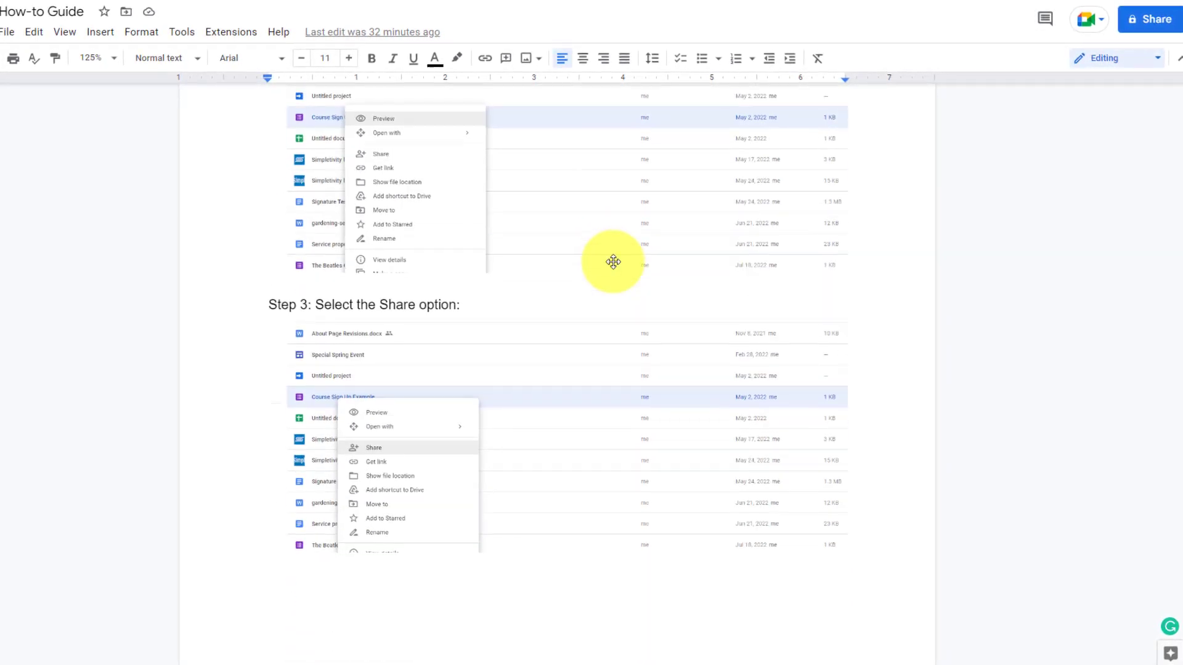
scroll(613, 262, "down", 2)
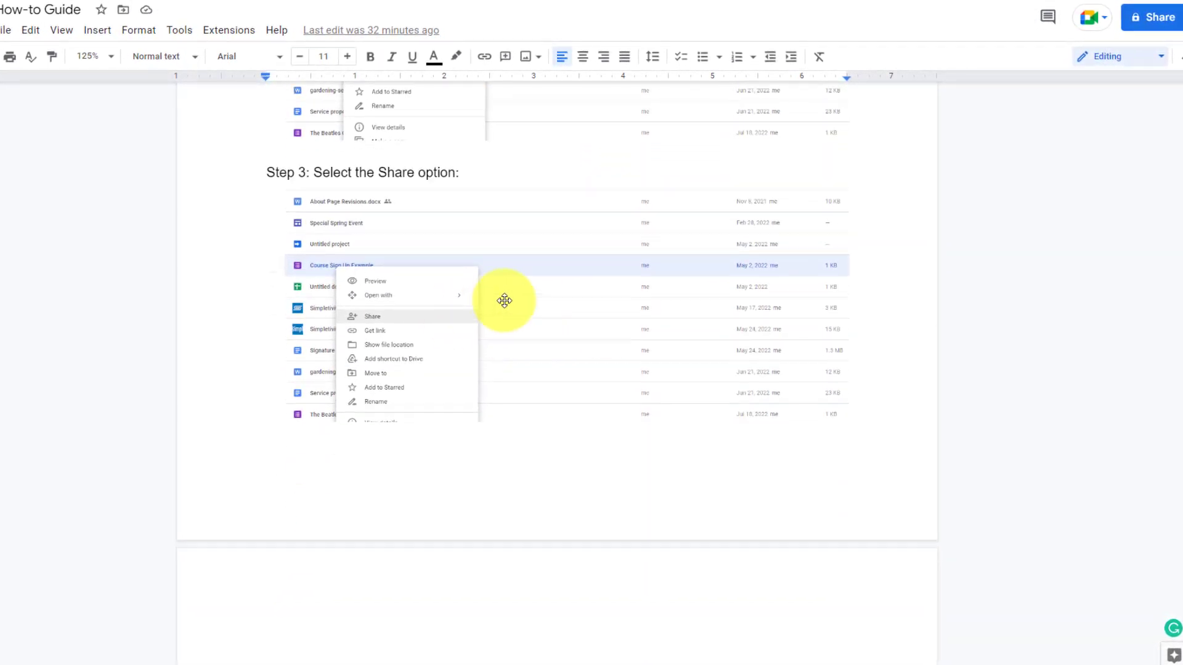
scroll(504, 301, "up", 5)
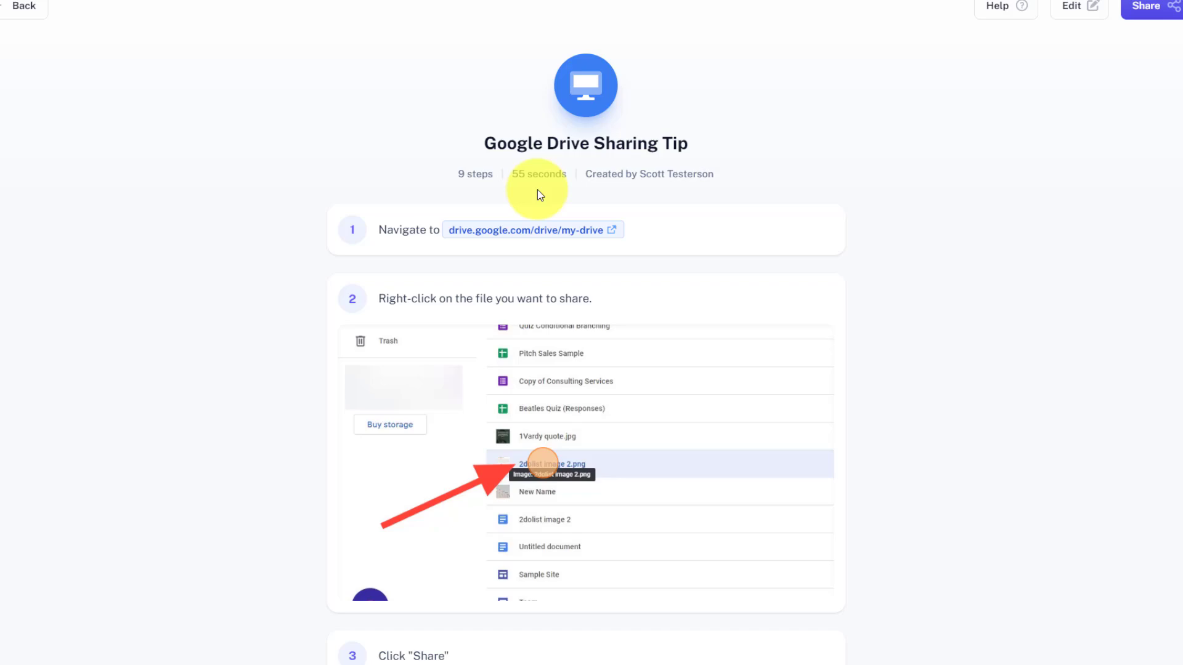
scroll(1054, 223, "down", 5)
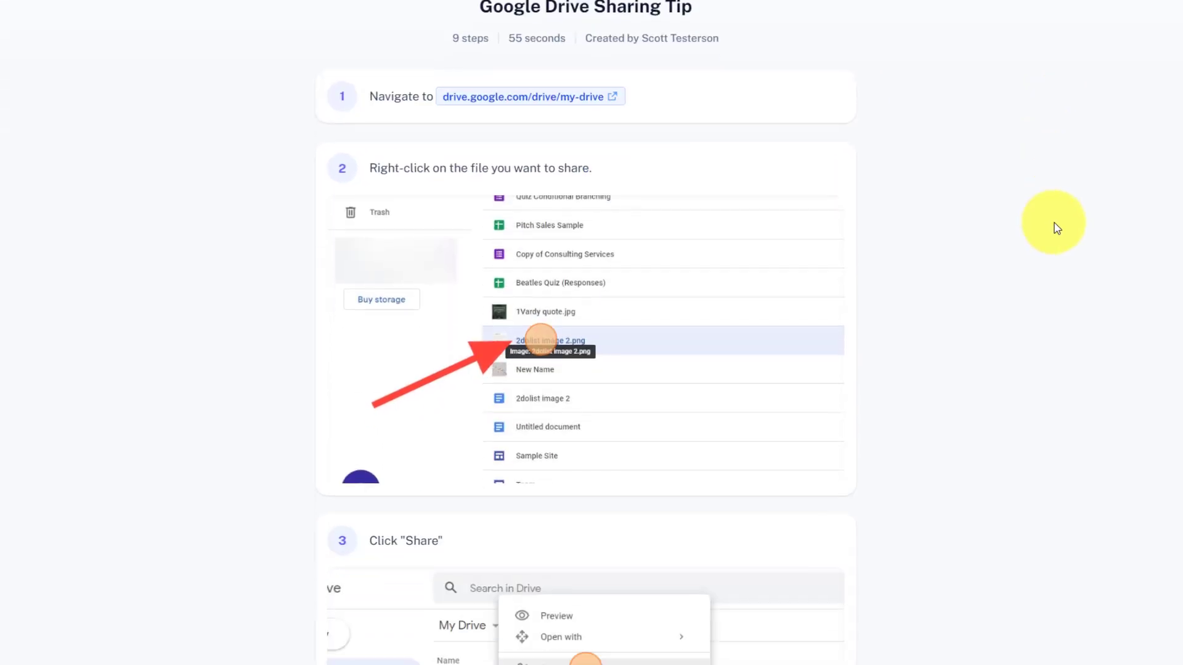
scroll(1061, 226, "down", 3)
scroll(1061, 227, "down", 2)
scroll(1061, 227, "up", 10)
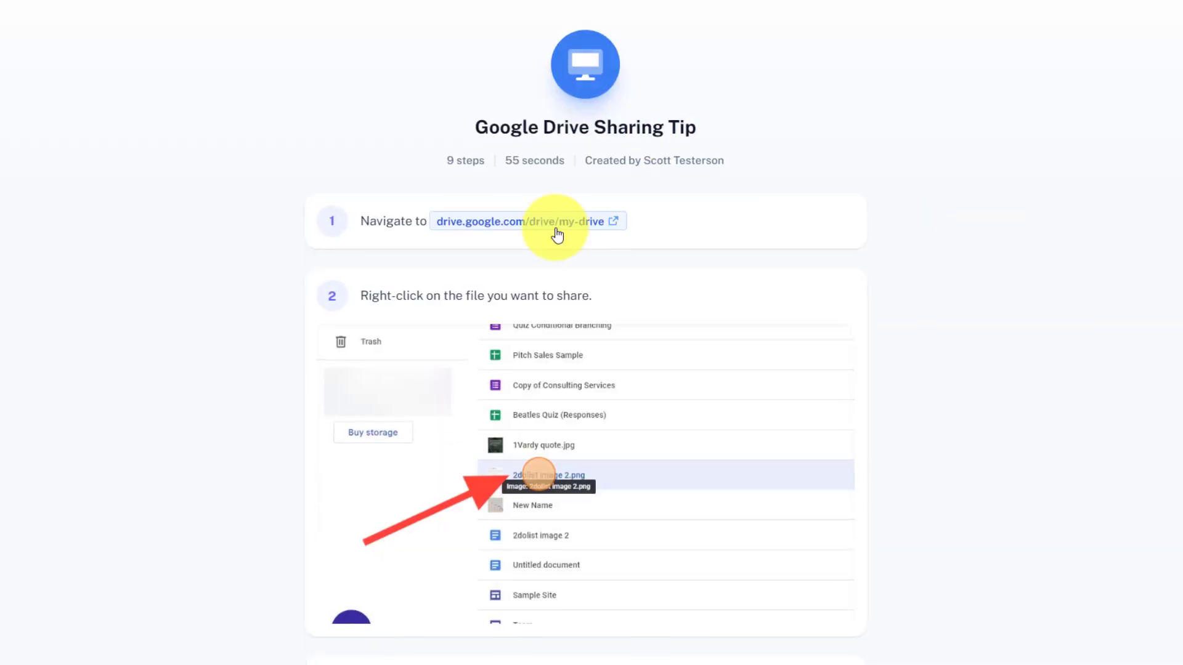
scroll(1060, 274, "down", 5)
scroll(1034, 306, "down", 5)
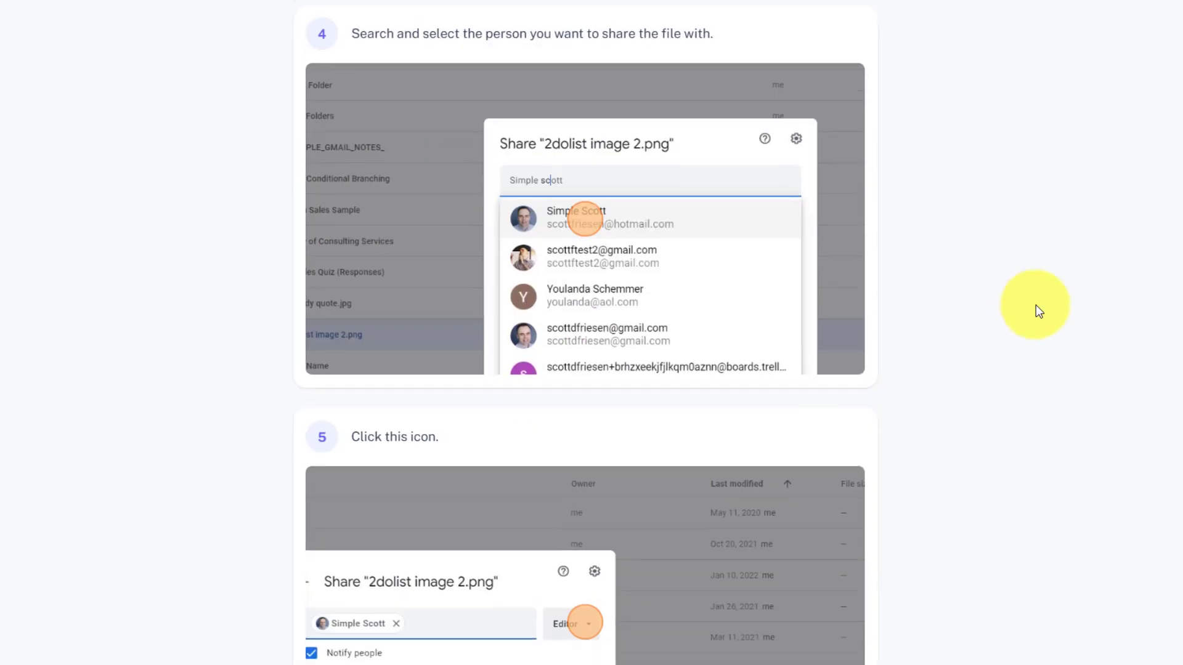
scroll(1034, 305, "down", 3)
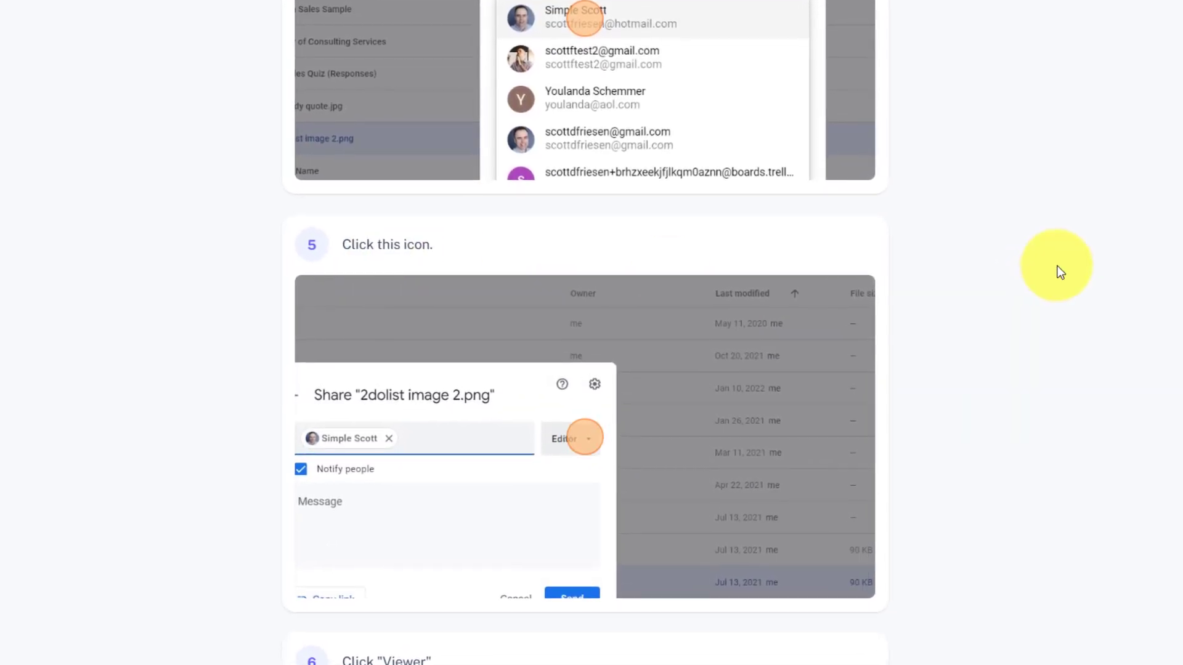
scroll(1064, 270, "down", 4)
scroll(1063, 270, "down", 4)
scroll(1069, 264, "down", 2)
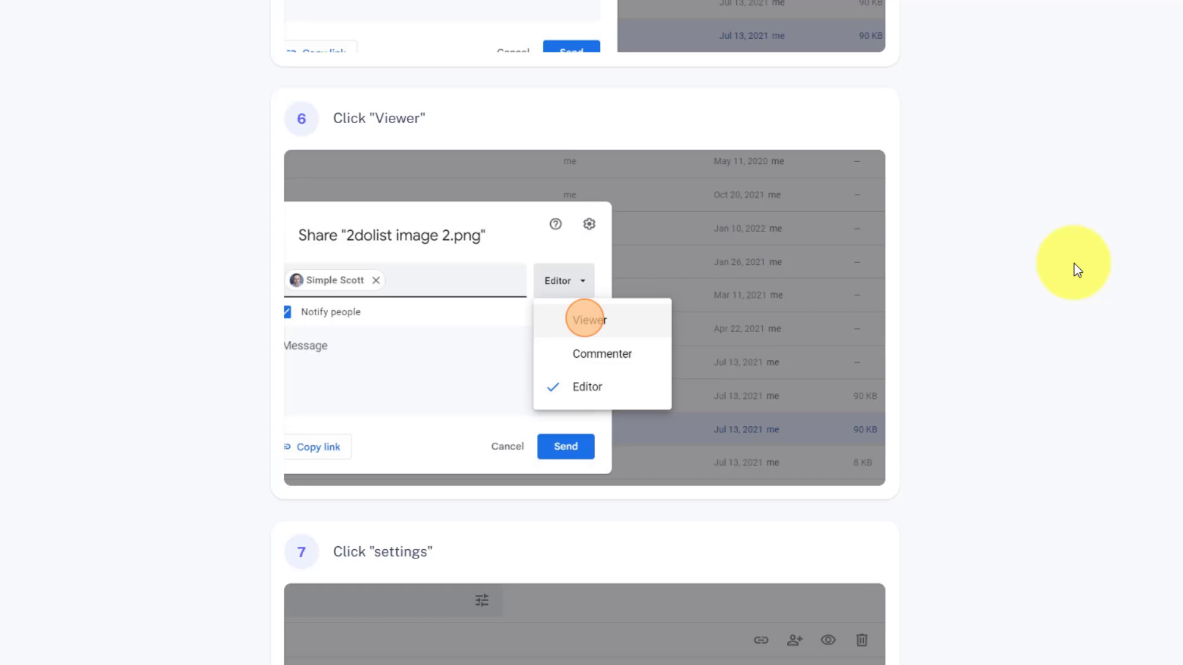
scroll(1082, 262, "down", 4)
scroll(1087, 262, "down", 4)
scroll(1092, 262, "down", 3)
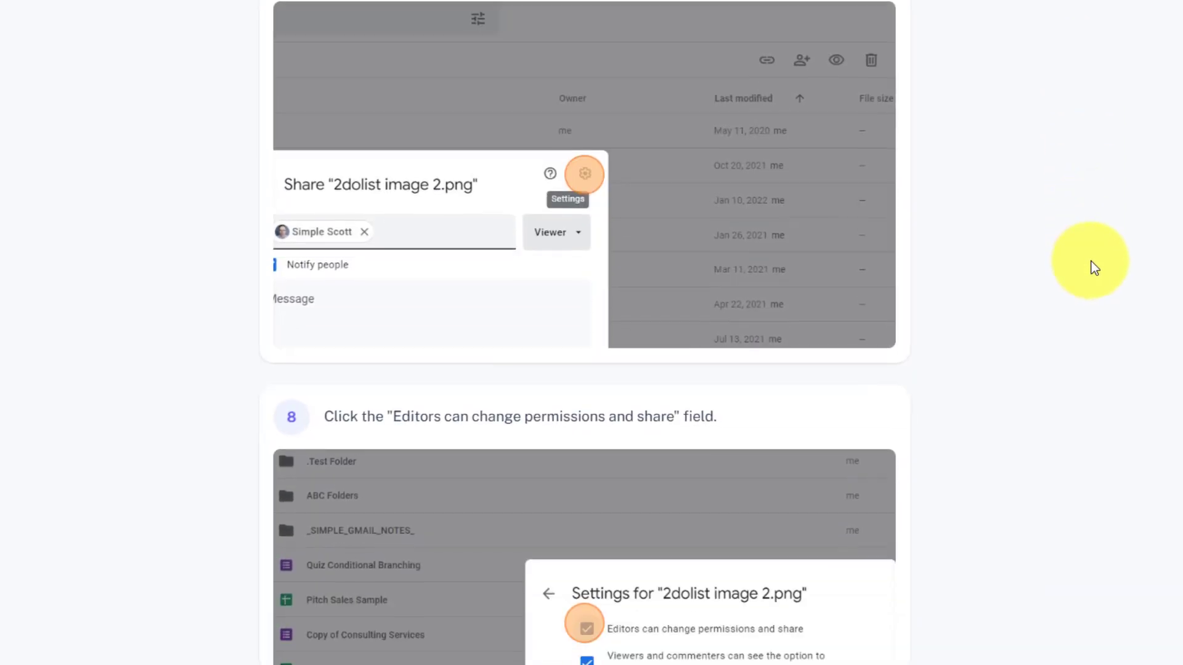
scroll(1094, 263, "down", 3)
scroll(1099, 266, "up", 3)
scroll(1104, 259, "up", 5)
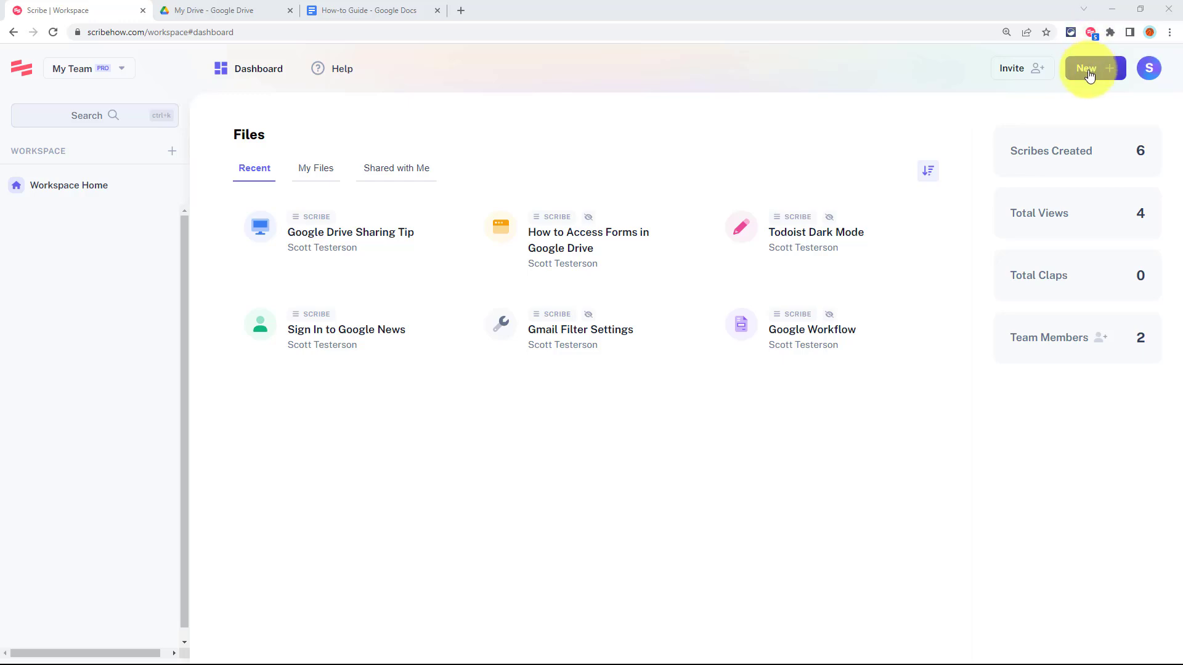
Step: Start a New Scribe capture recording on the 'My Drive - Google Drive' tab
left_click(1090, 72)
left_click(1079, 101)
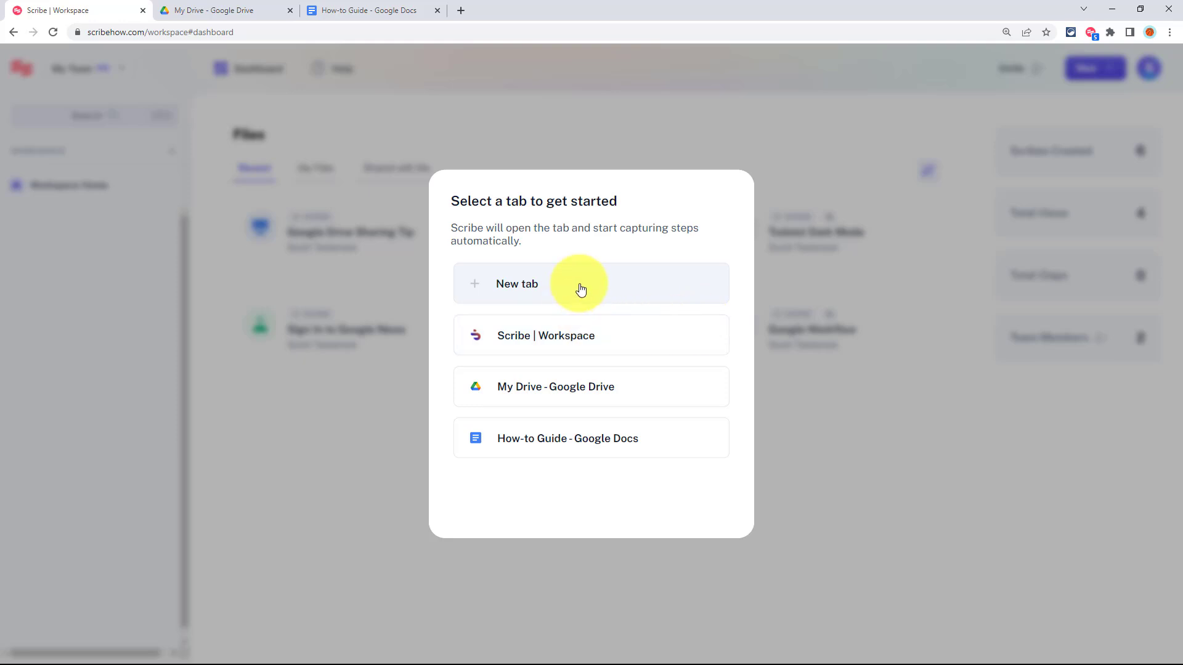
left_click(569, 391)
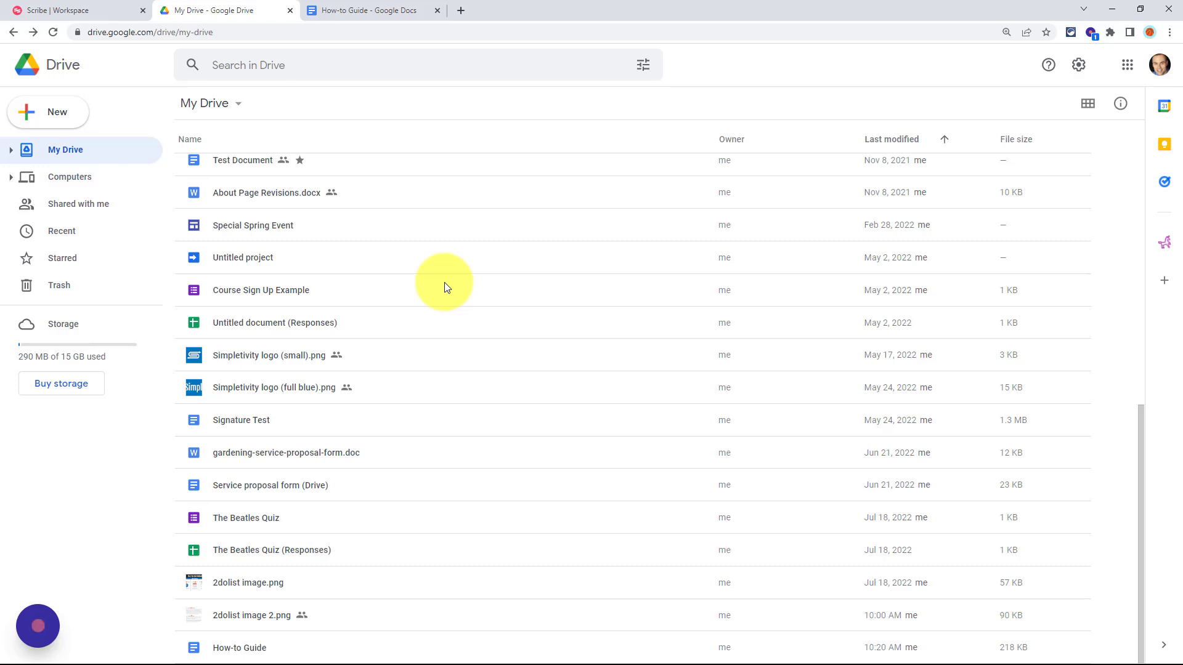
Step: Share 2dolist image.png with the suggested contact as a Viewer
right_click(246, 581)
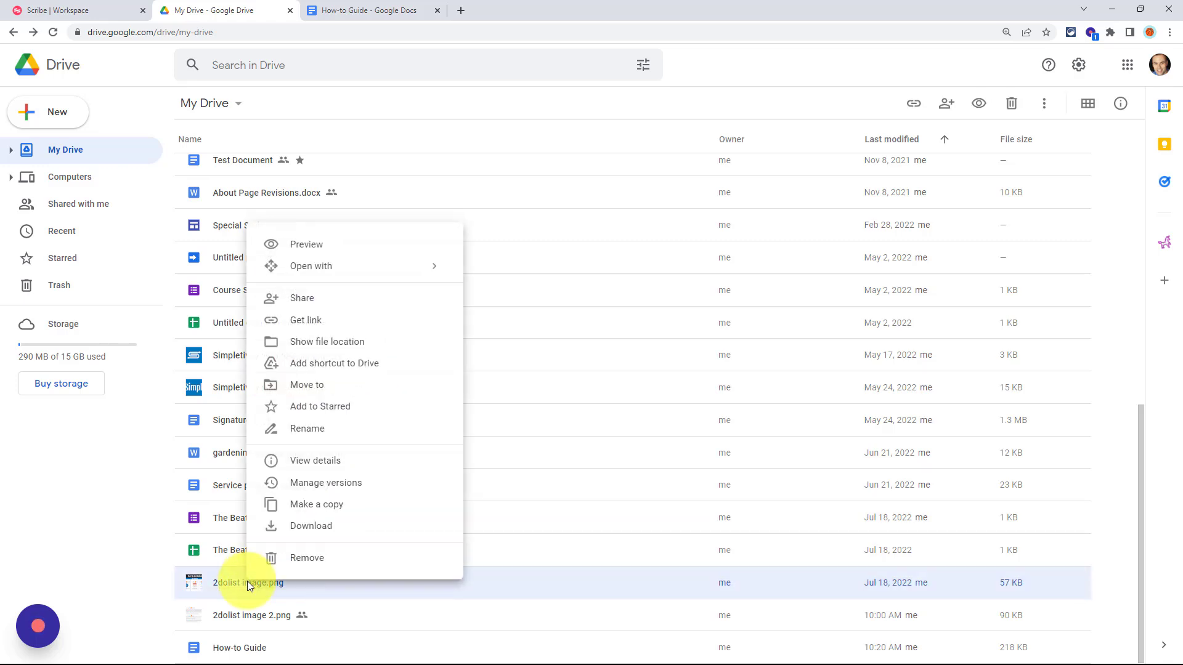
left_click(340, 300)
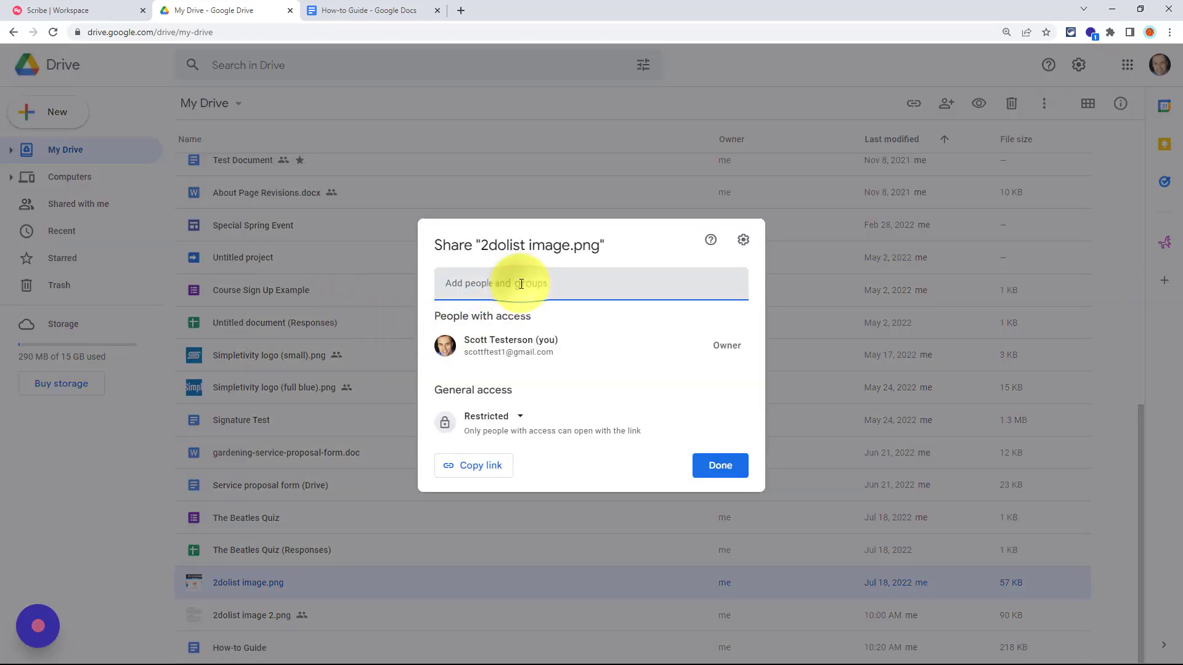
type("scott")
left_click(523, 319)
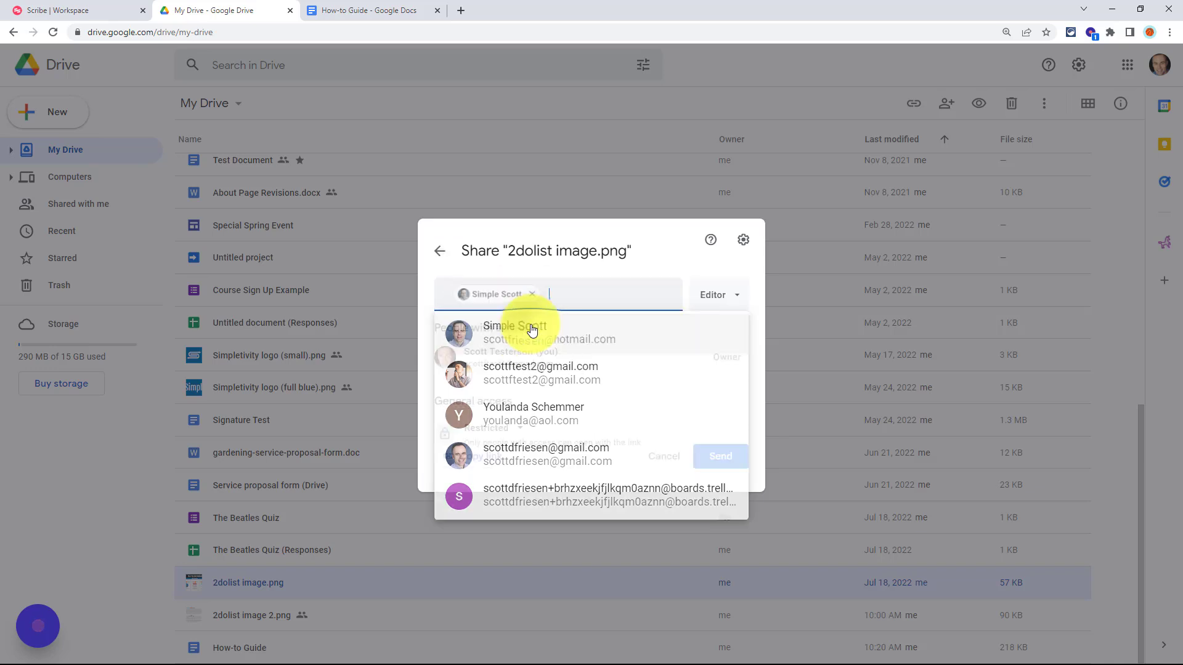
left_click(733, 302)
left_click(744, 337)
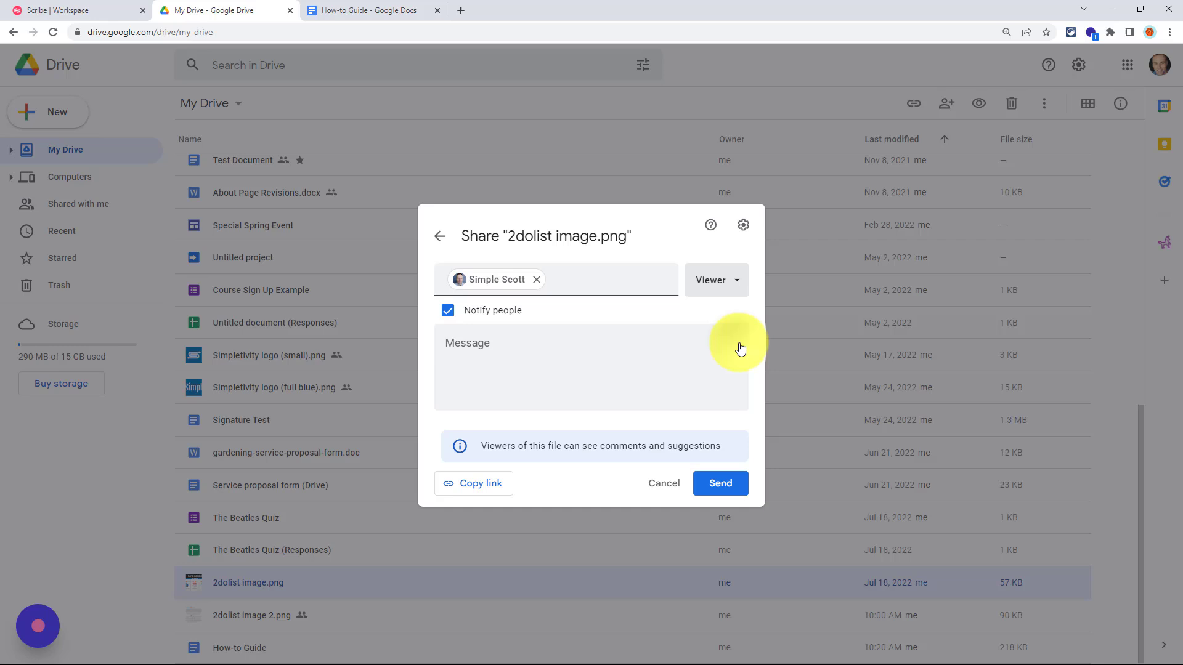
Step: Block viewers from downloading, printing or copying, then send the share invitation
left_click(744, 226)
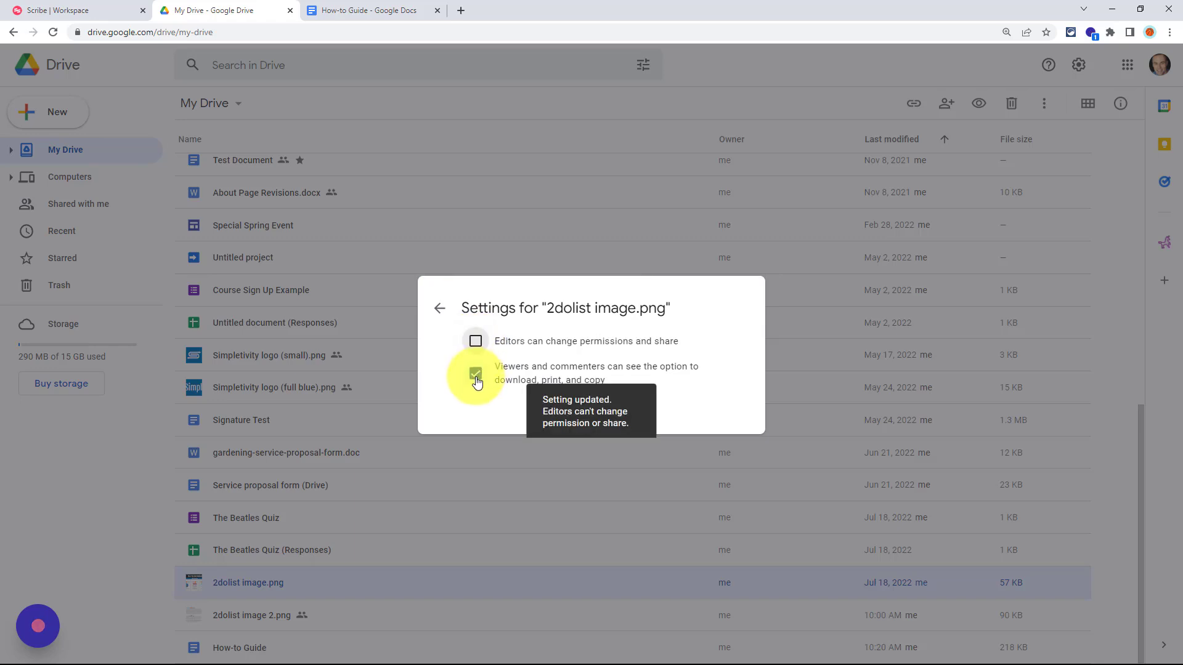
left_click(477, 374)
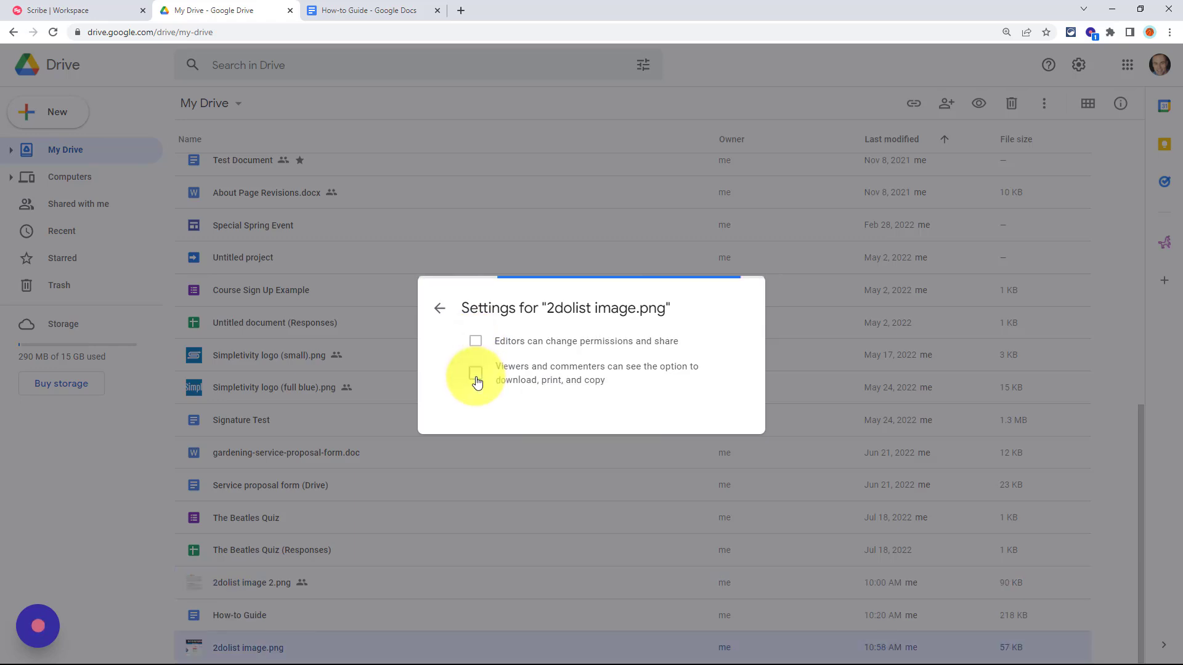
left_click(440, 308)
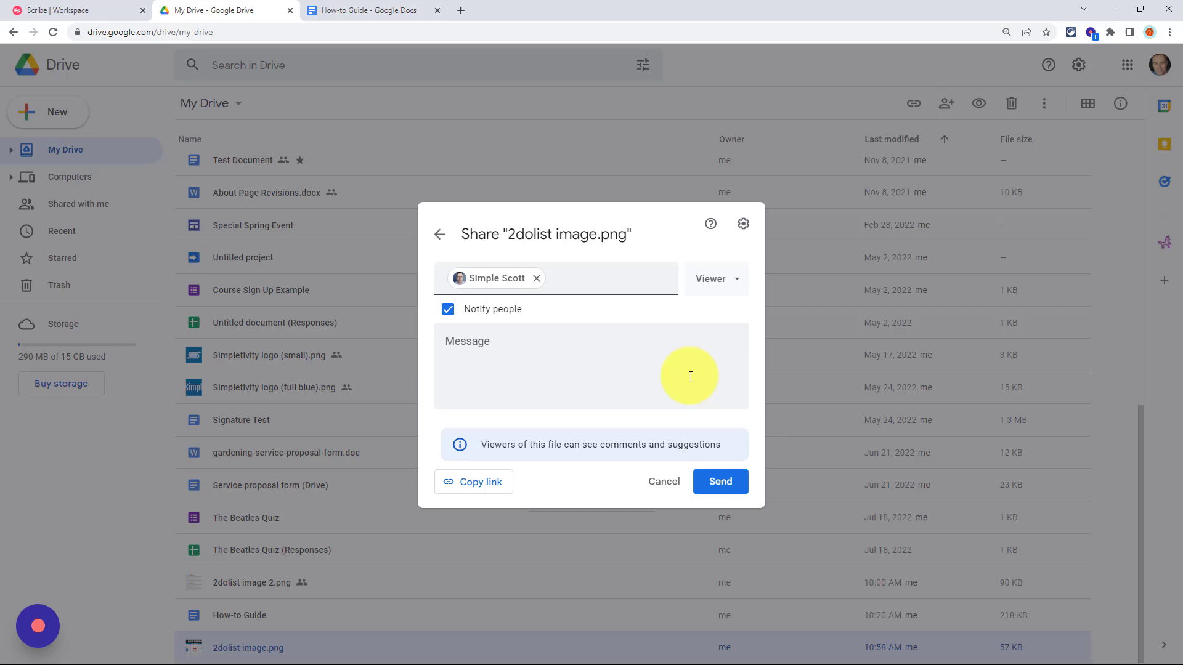
left_click(718, 488)
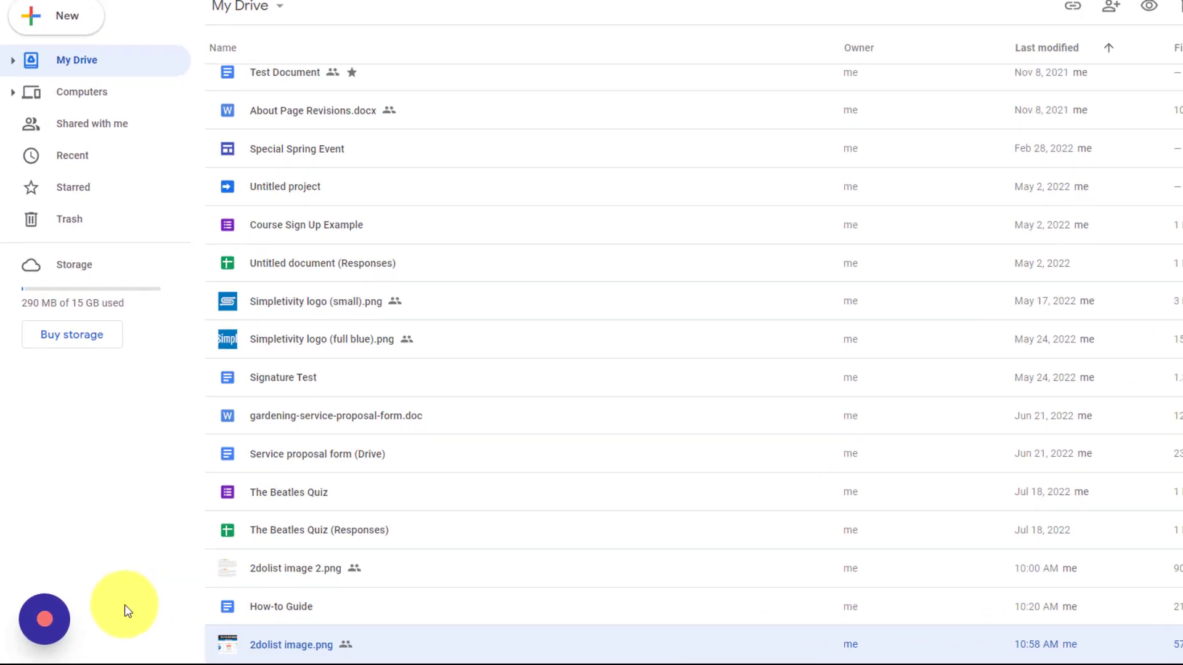
Step: Bring up the Scribe recorder controls at bottom-left to stop the capture
left_click(37, 627)
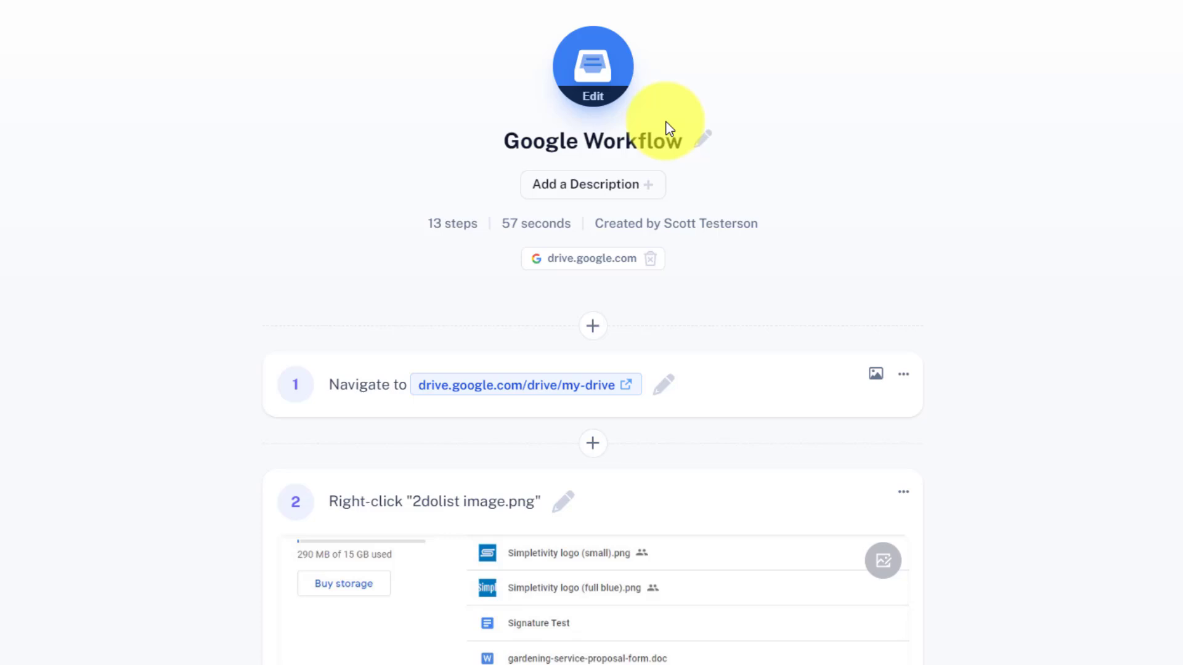
Step: Replace the title 'Google Workflow' with 'How to change share settings'
left_click(710, 141)
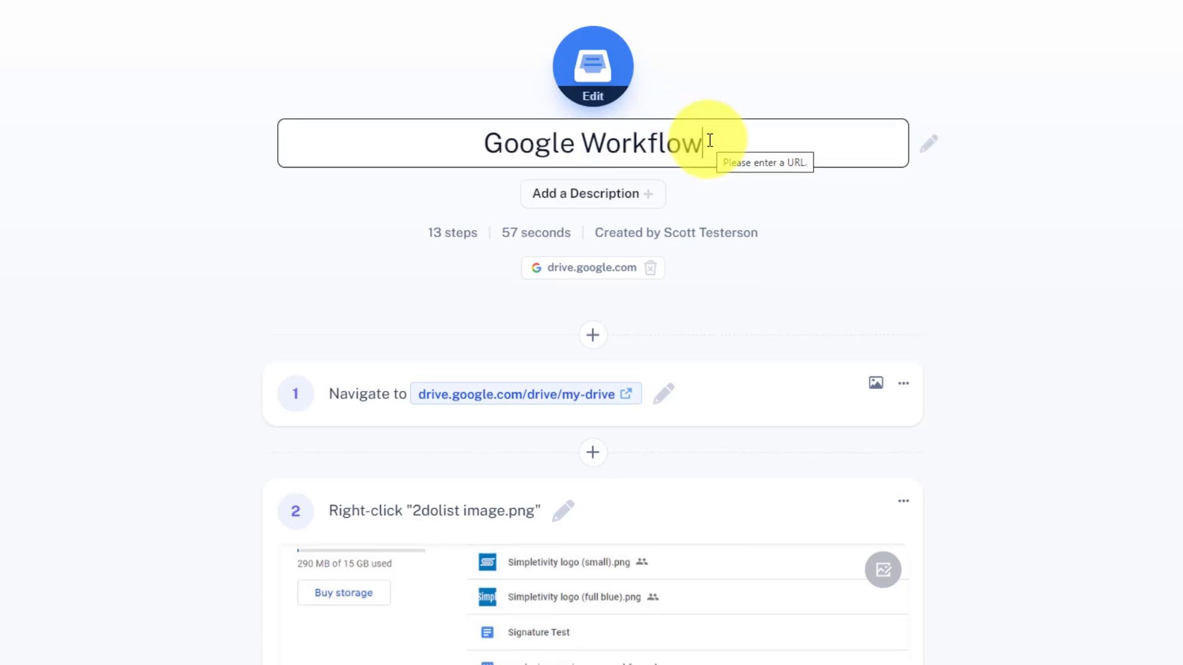
key("BackSpace")
key("BackSpace")
key("BackSpace")
key("BackSpace")
key("BackSpace")
key("BackSpace")
key("BackSpace")
type("H")
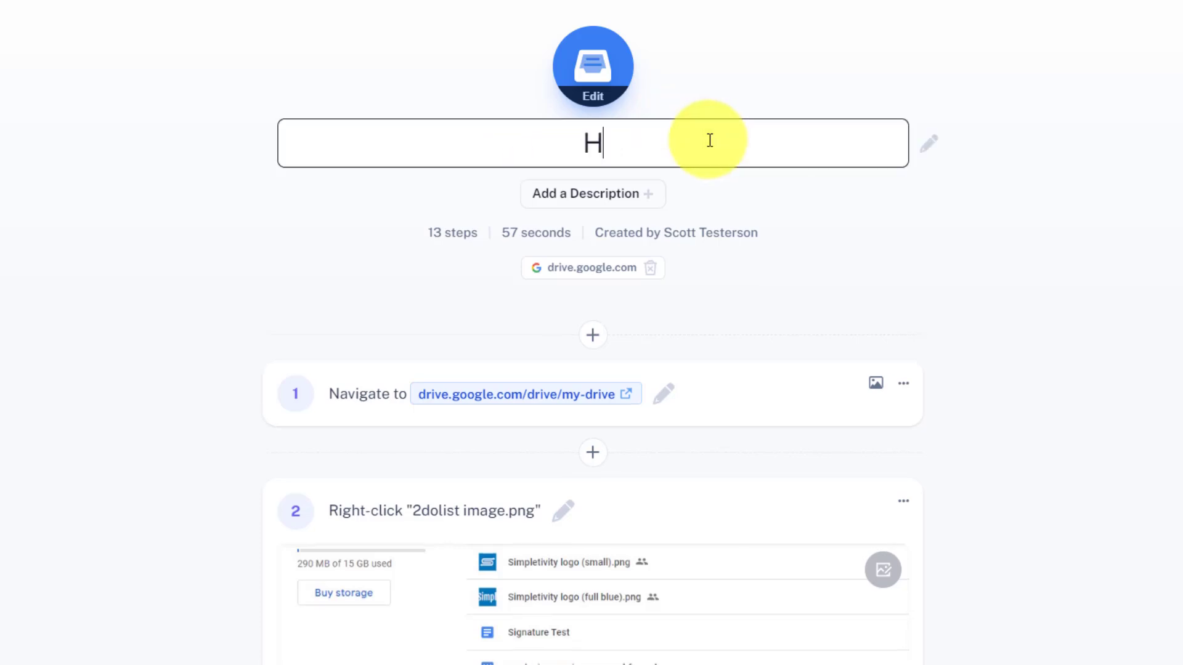
type("ow to change s")
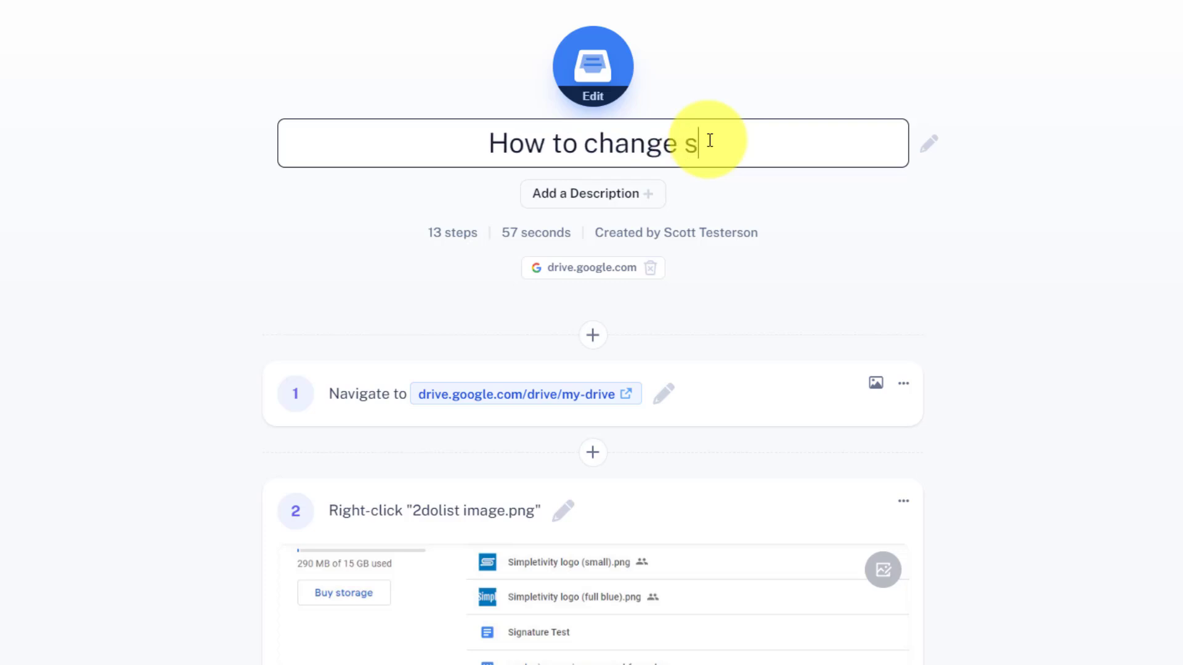
type("hare seett")
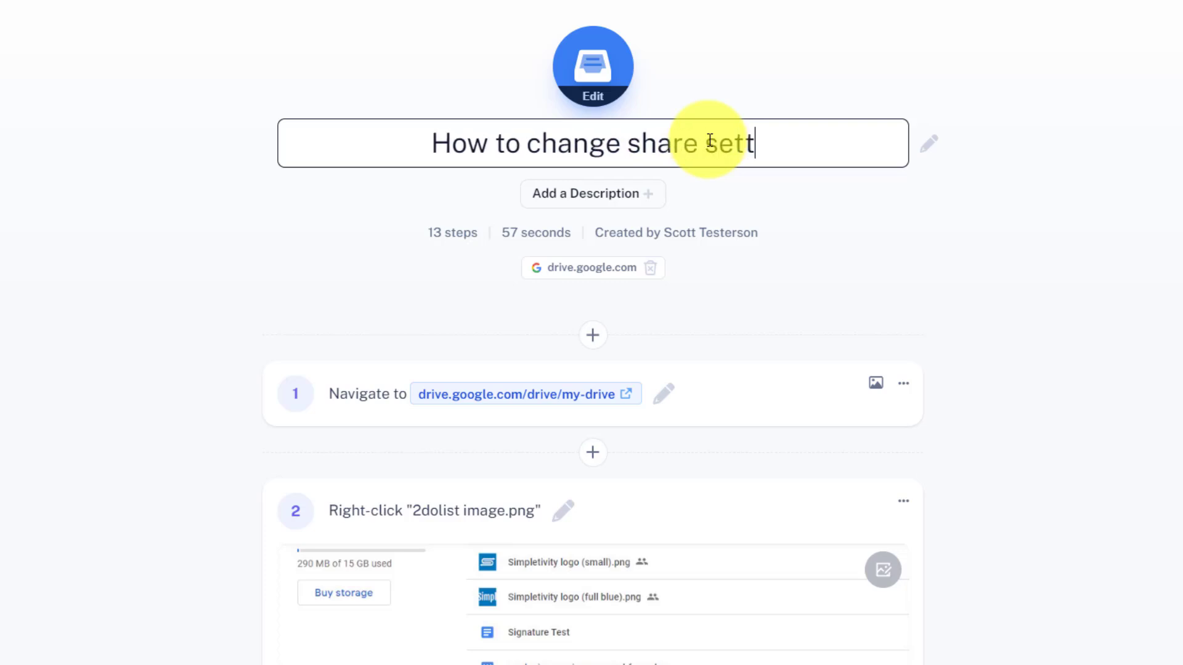
type("ings")
key("Return")
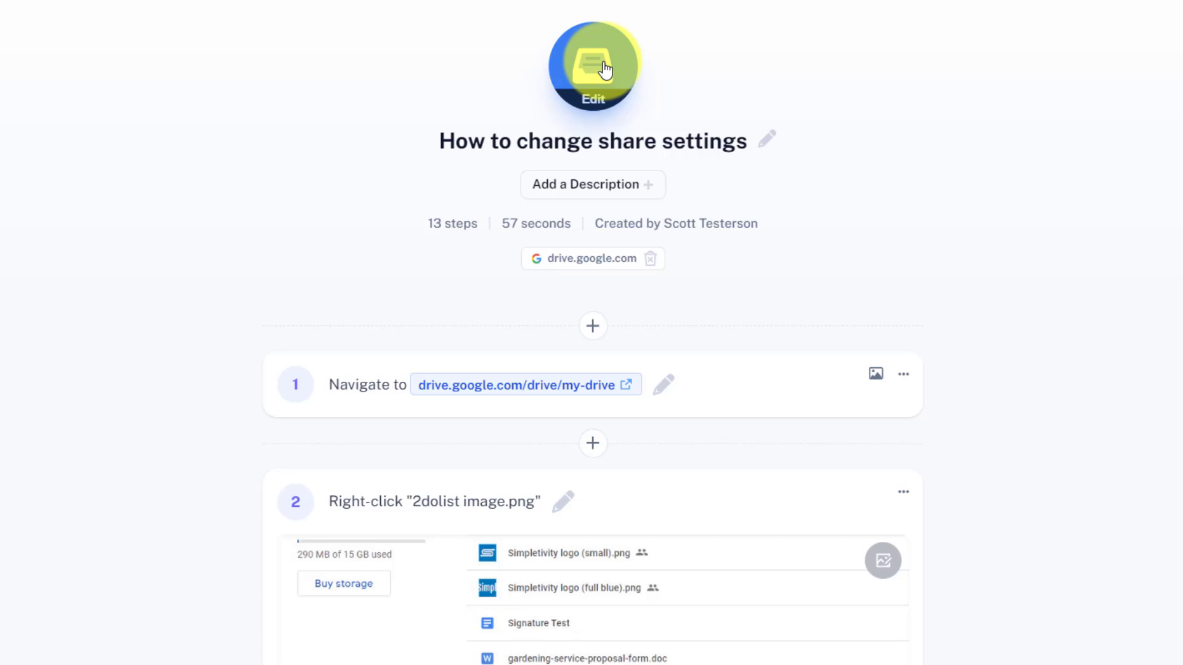
Step: Change the guide's icon colour from blue to green
left_click(606, 67)
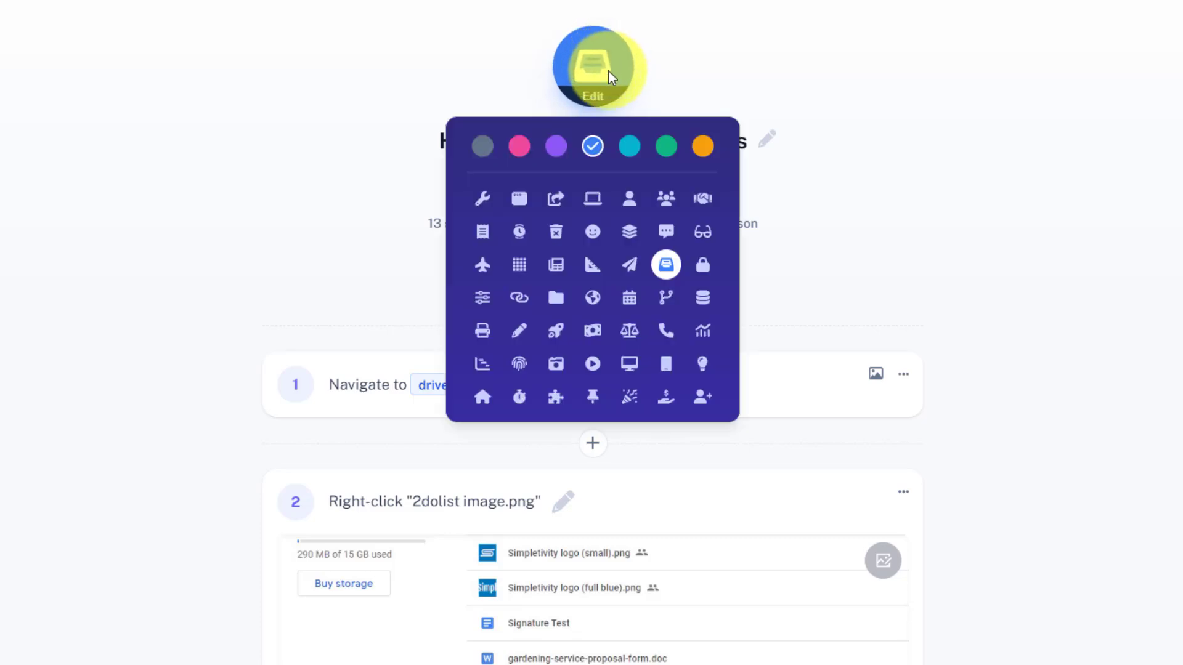
left_click(667, 146)
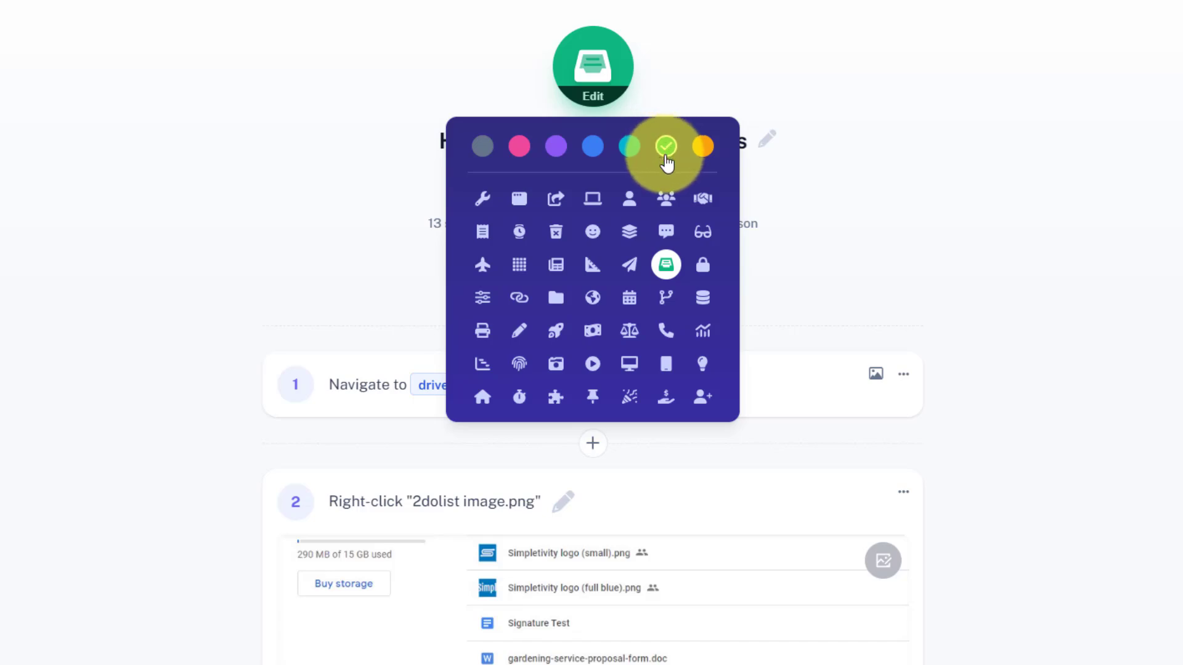
left_click(740, 53)
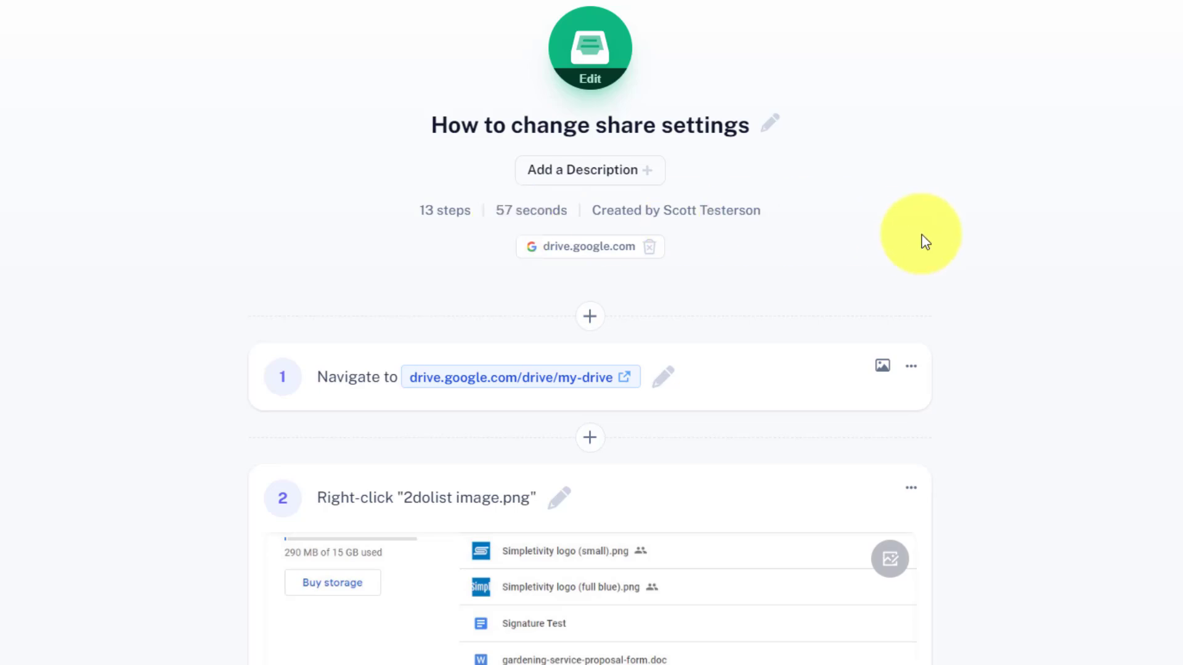
scroll(994, 245, "down", 3)
scroll(994, 245, "down", 3)
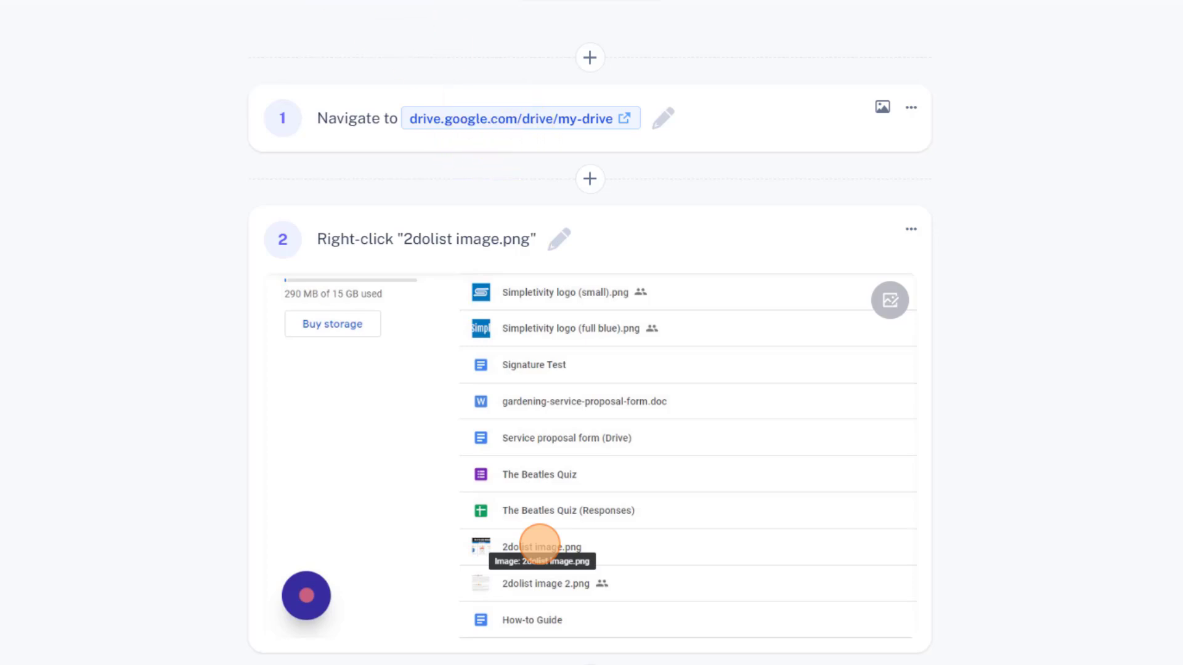
mouse_move(507, 394)
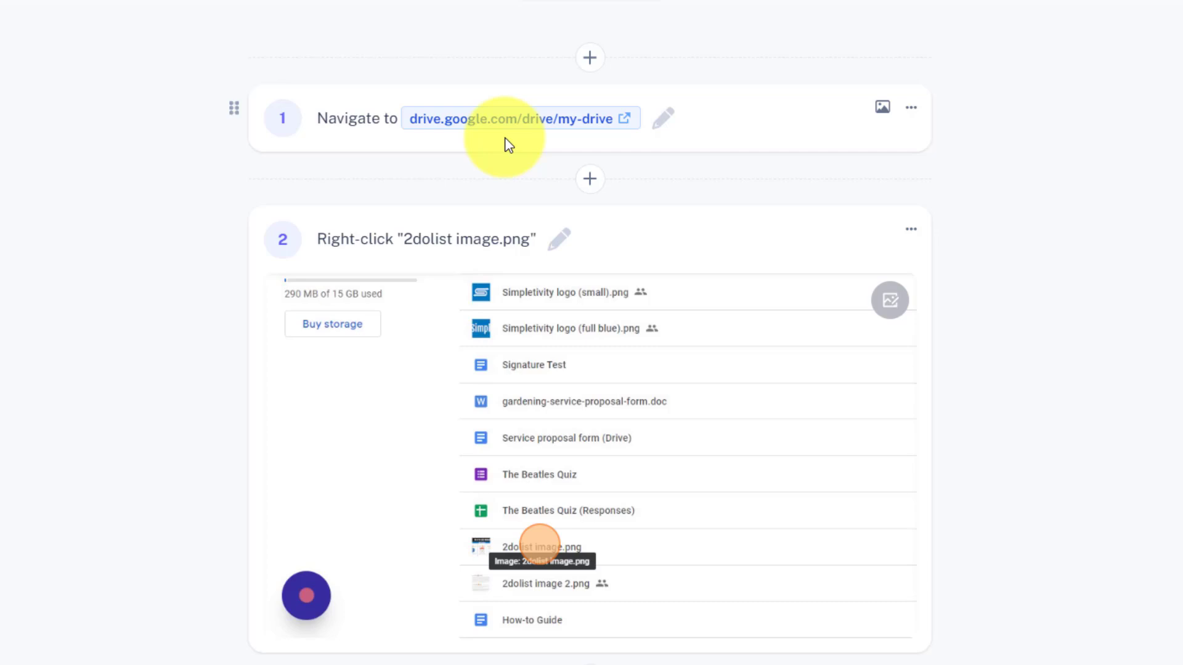
Step: Remove '/drive/my-drive' from step 1's URL so it reads drive.google.com
left_click(667, 118)
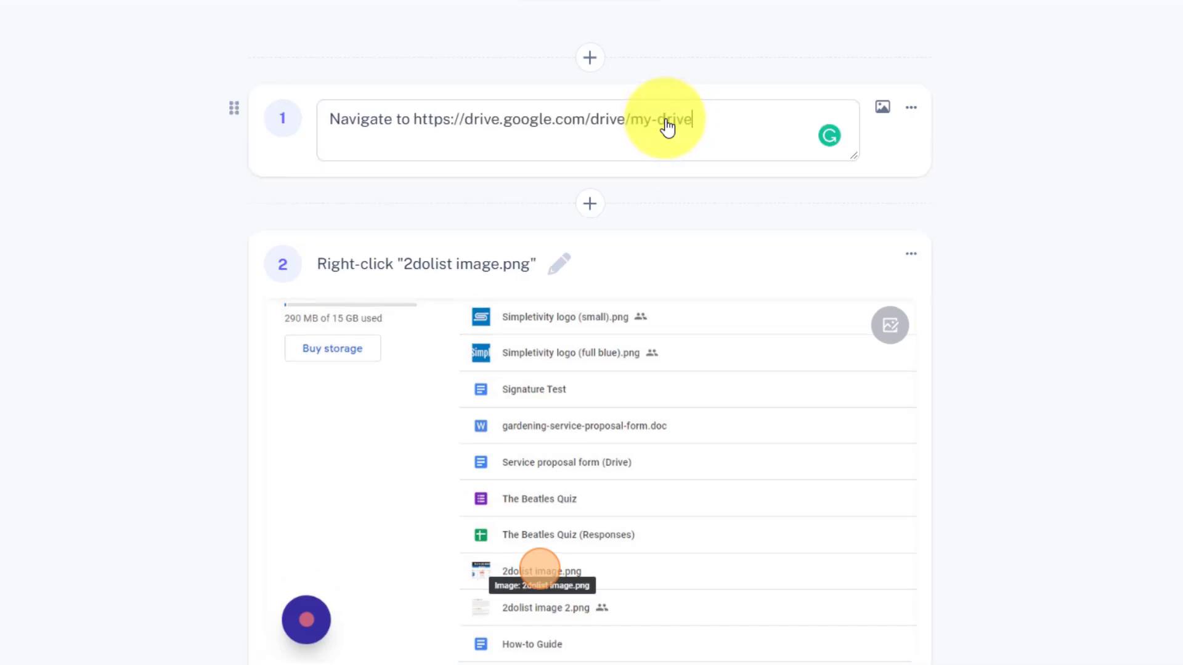
key("BackSpace")
key("BackSpace")
key("BackSpace")
key("Return")
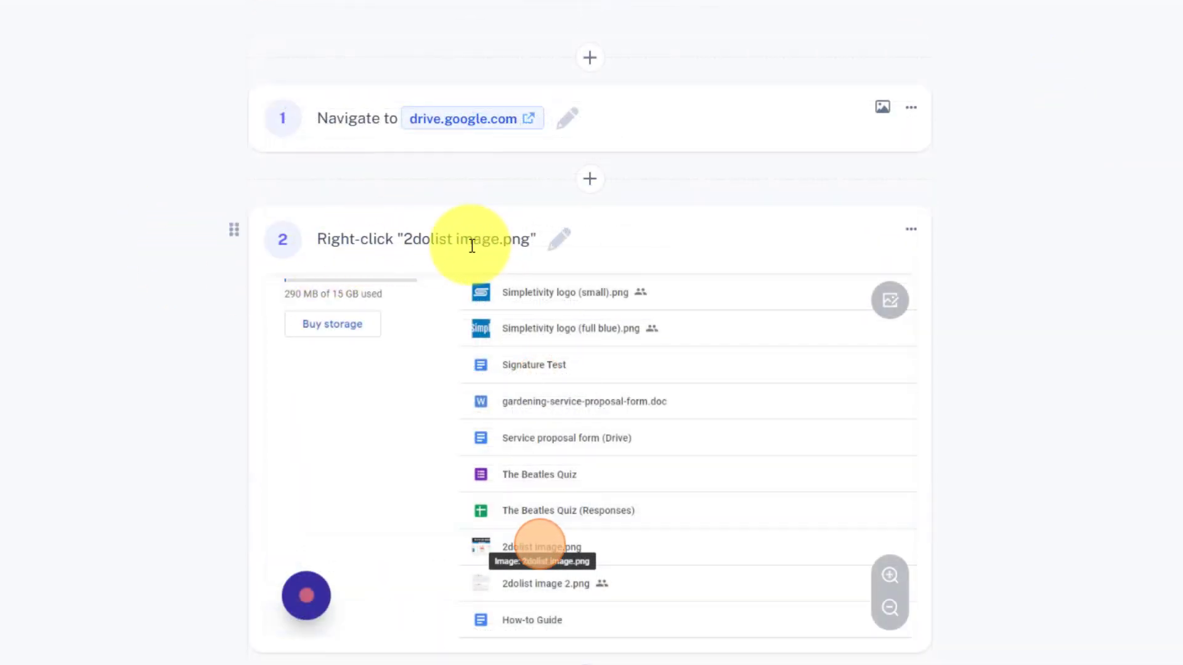
mouse_move(426, 263)
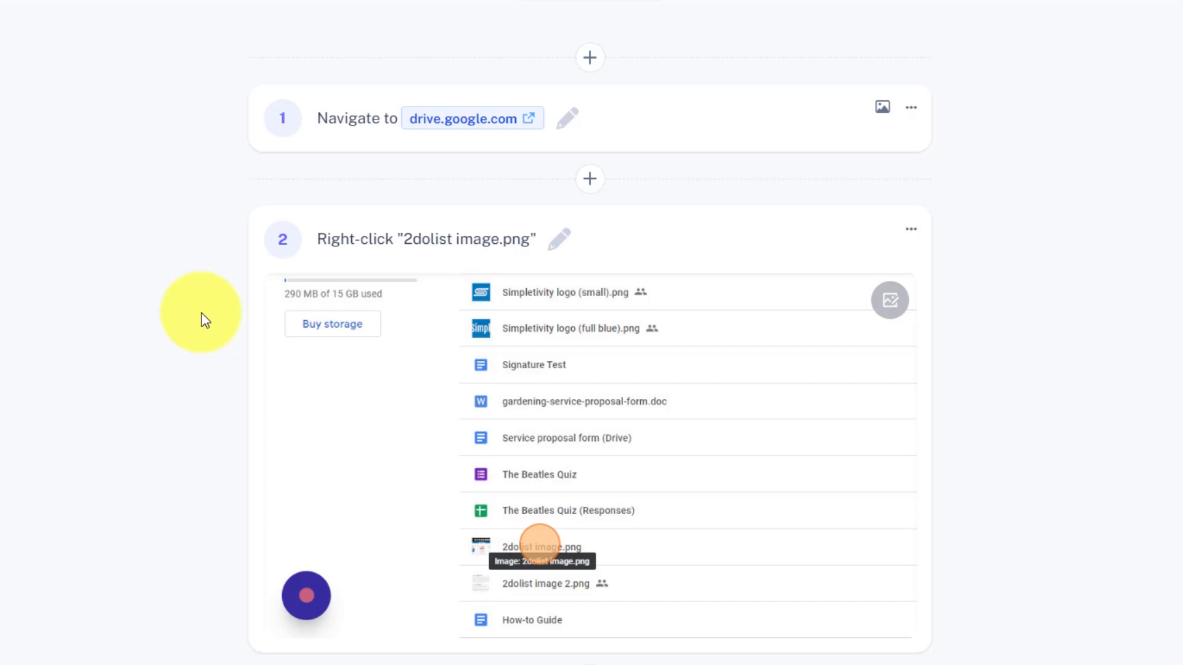
mouse_move(424, 239)
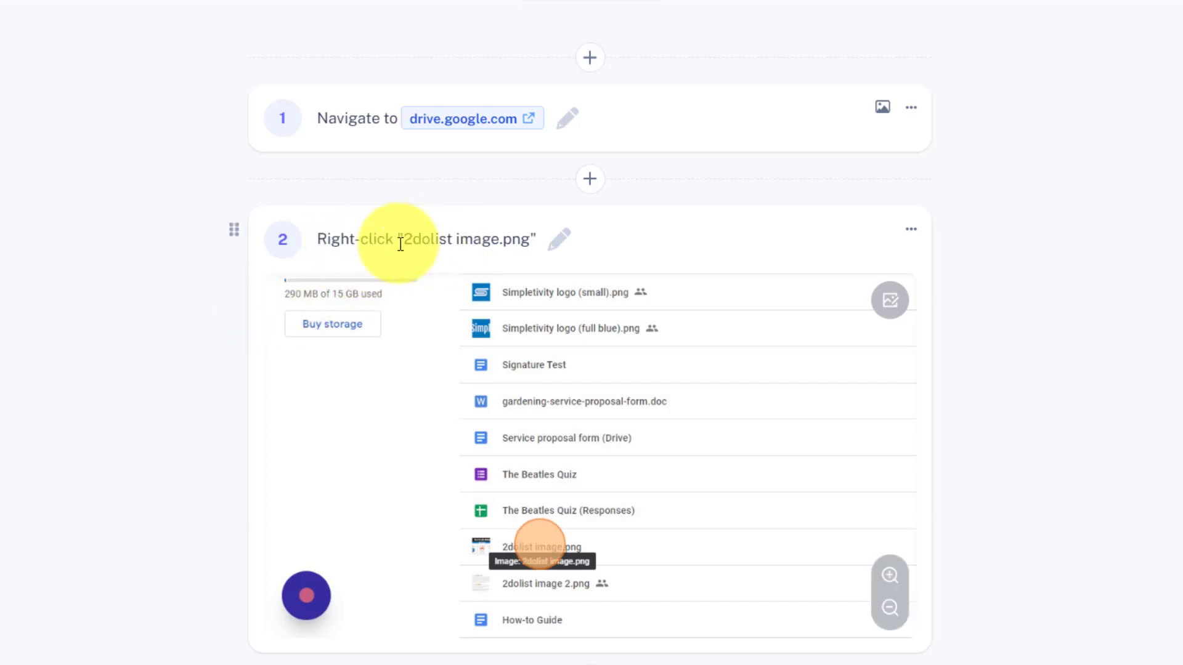
scroll(545, 388, "down", 2)
scroll(573, 388, "down", 2)
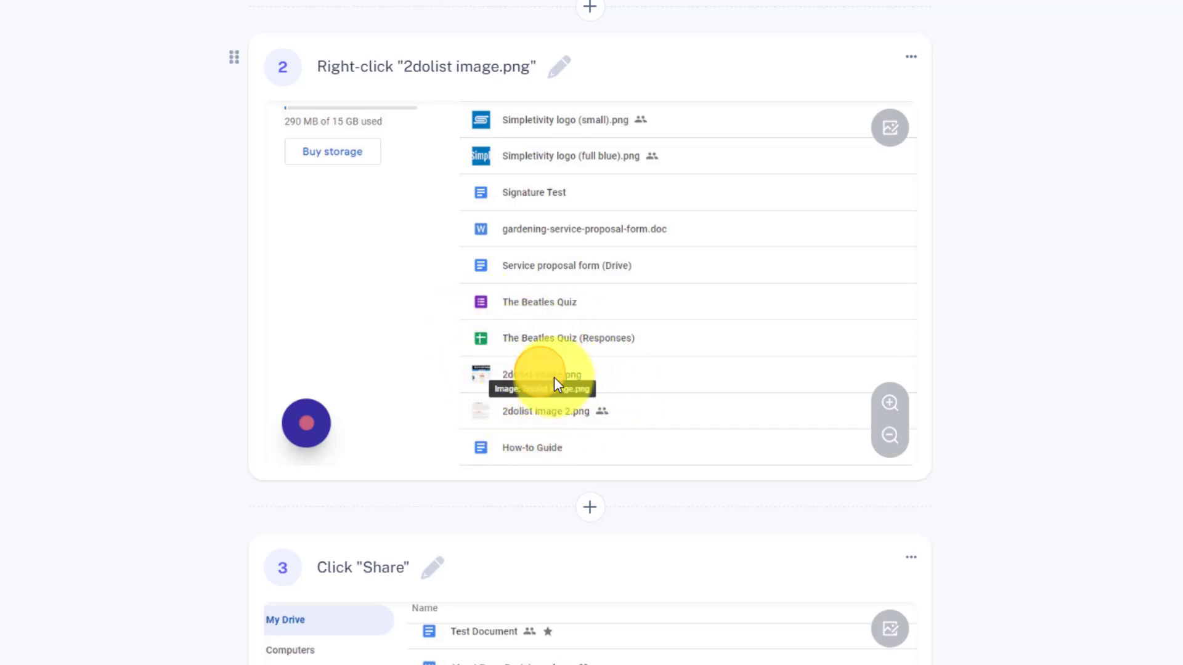
scroll(676, 355, "down", 3)
scroll(677, 355, "down", 2)
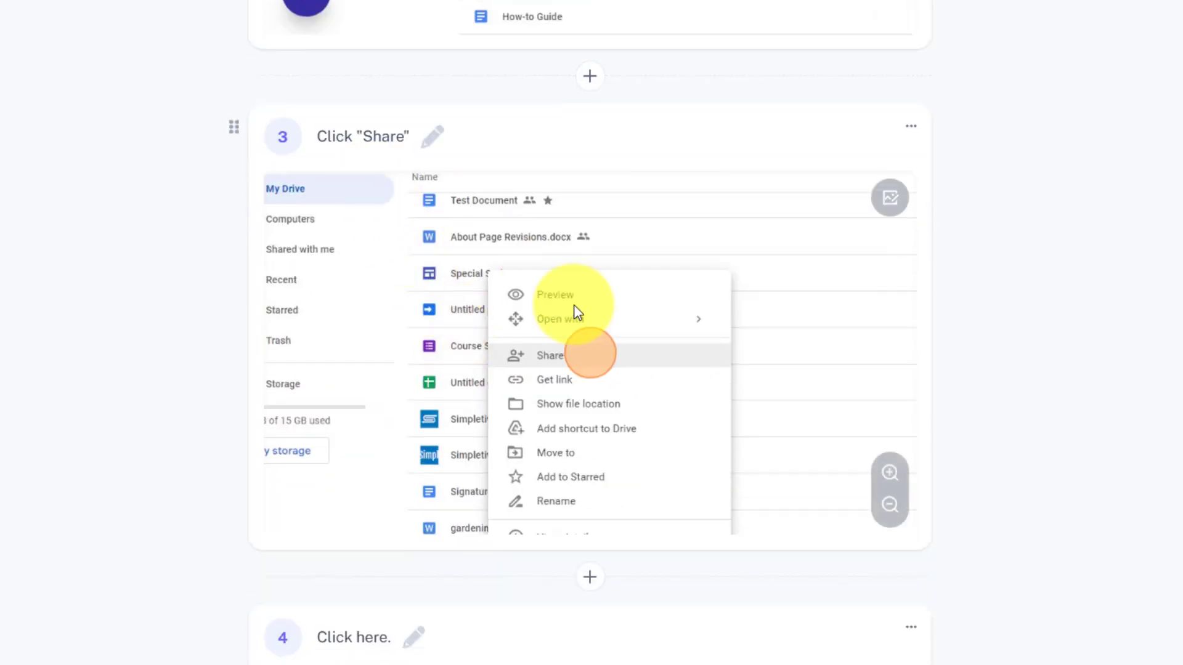
scroll(649, 358, "down", 3)
scroll(649, 358, "down", 2)
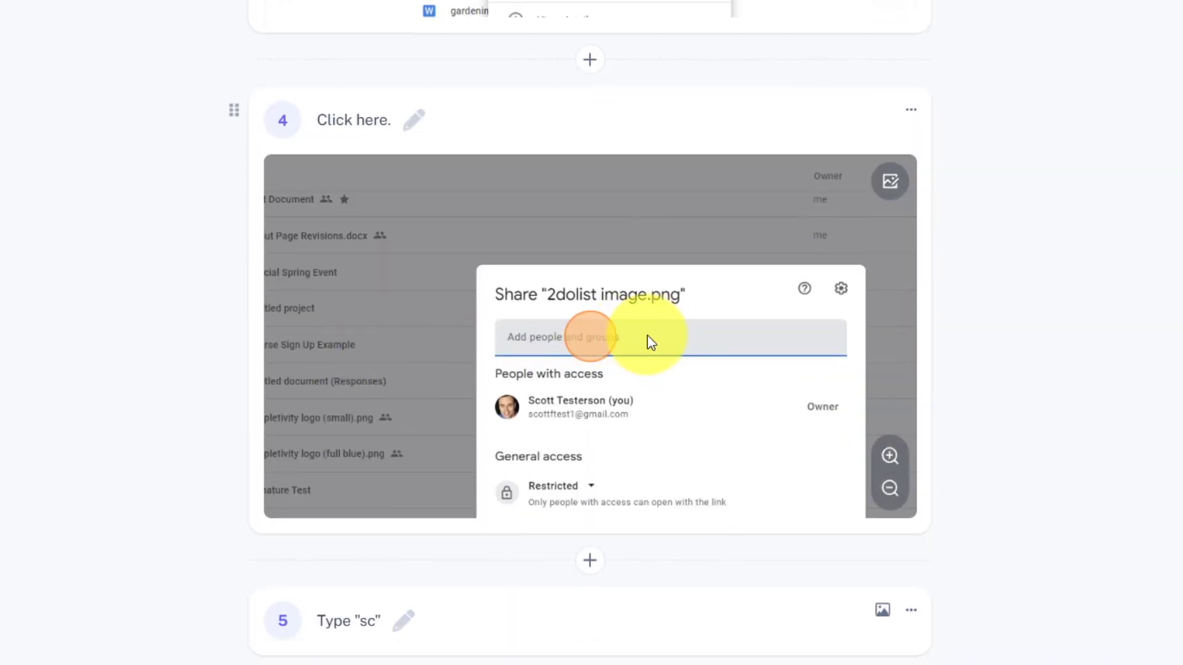
scroll(1033, 311, "down", 3)
scroll(1032, 311, "down", 2)
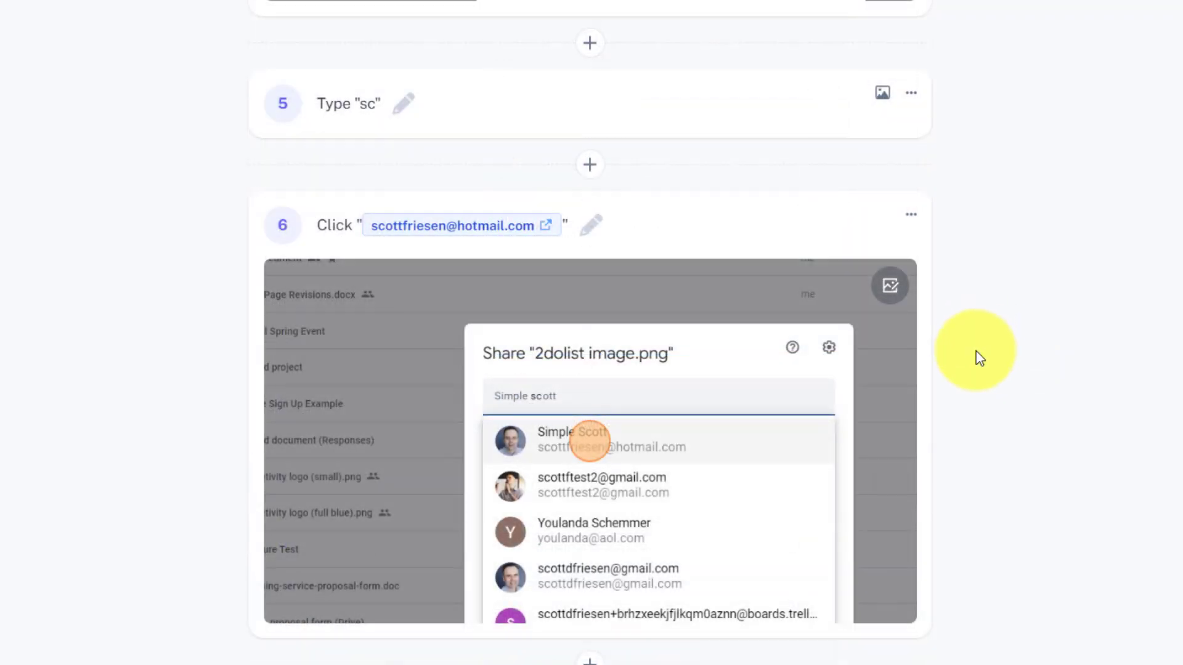
mouse_move(590, 441)
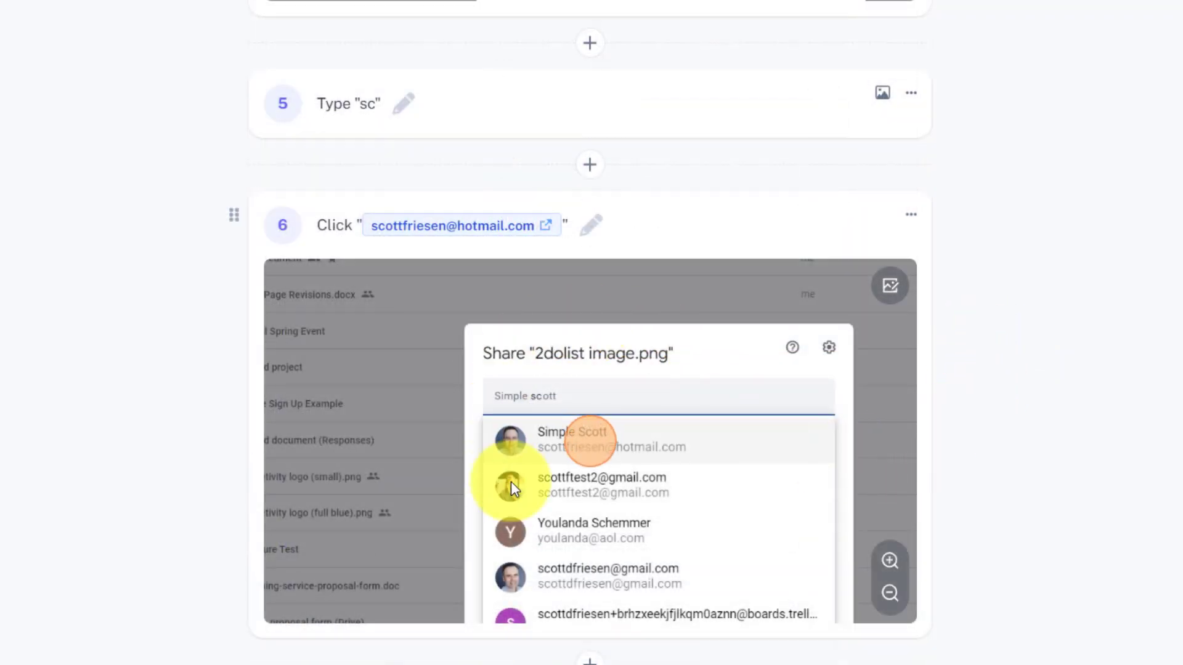
scroll(1029, 367, "down", 3)
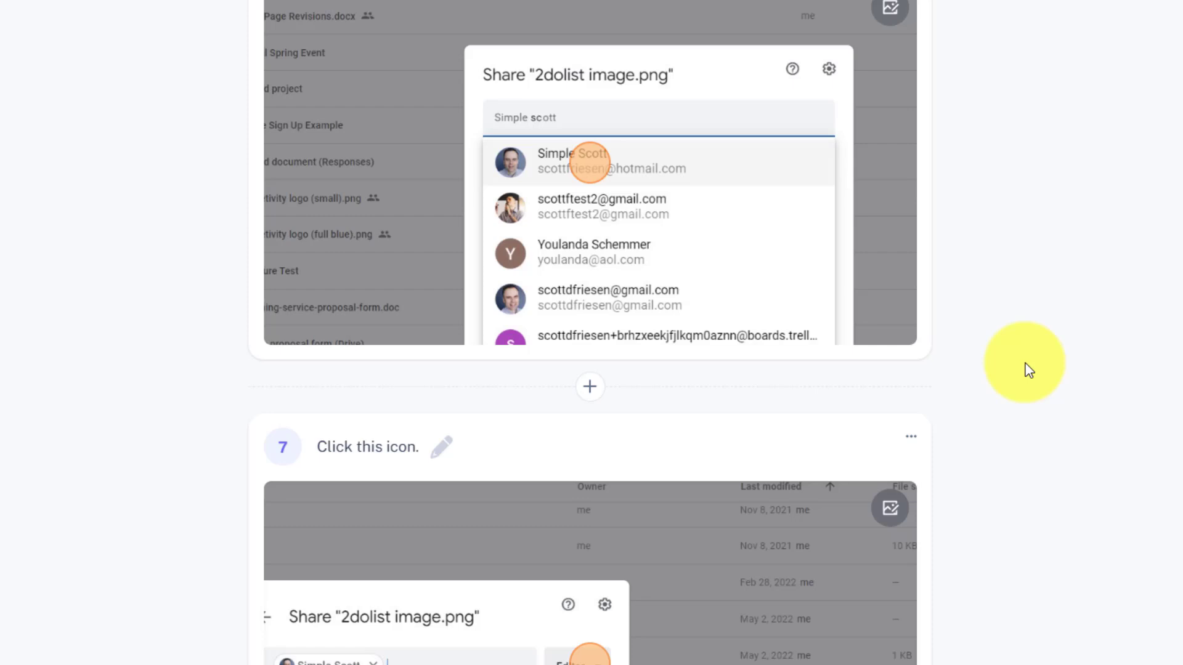
scroll(1029, 369, "down", 2)
scroll(1029, 368, "down", 2)
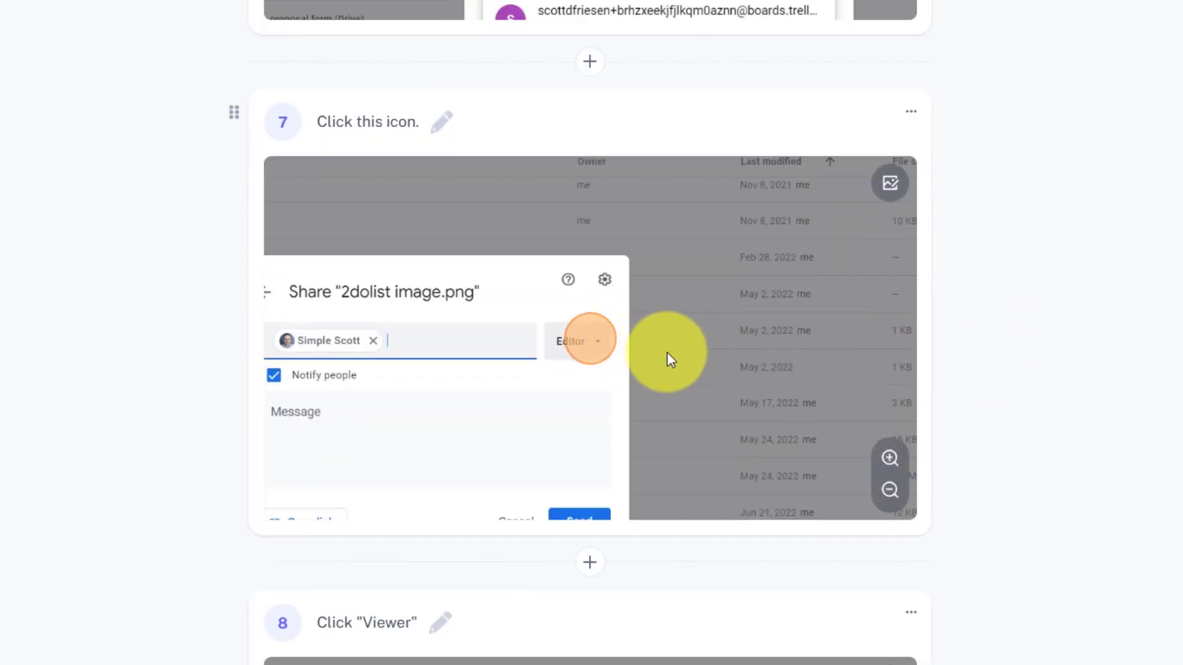
mouse_move(869, 494)
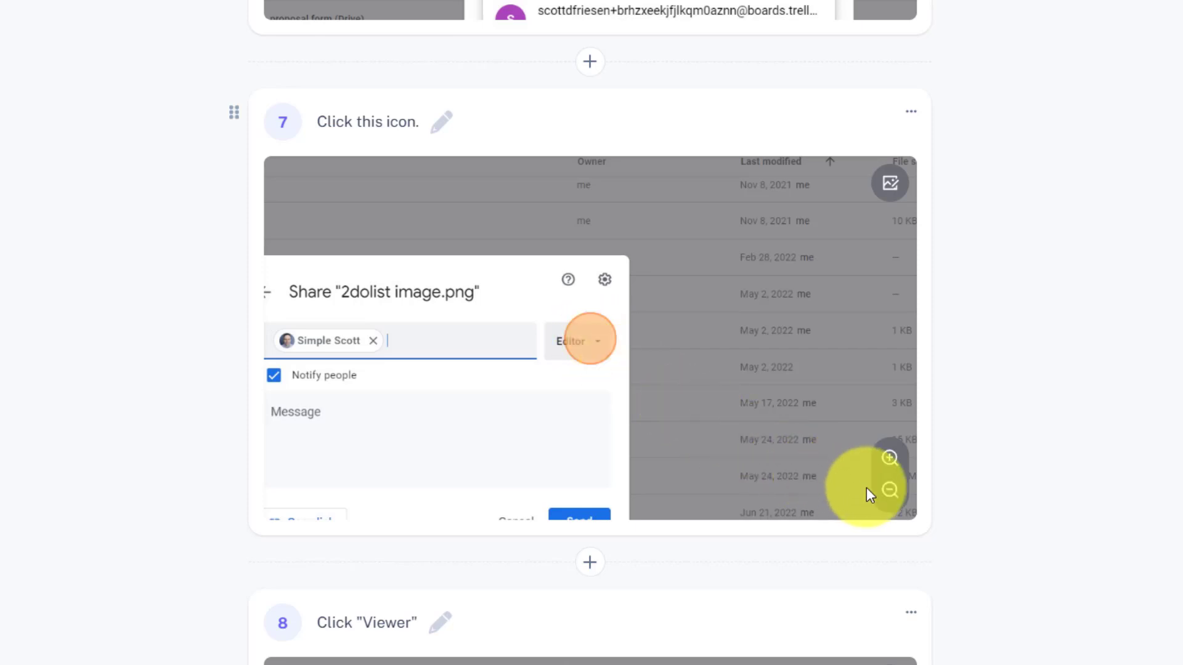
Step: Zoom out step 7's screenshot to show the whole share dialog
left_click(890, 491)
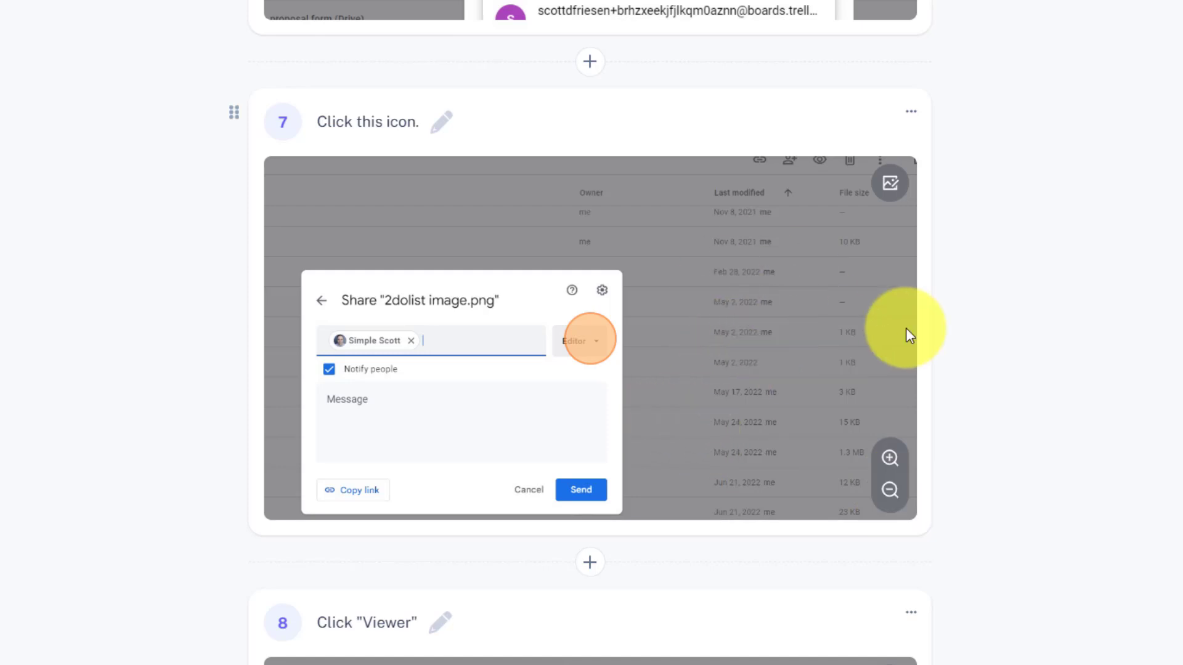
scroll(994, 302, "down", 4)
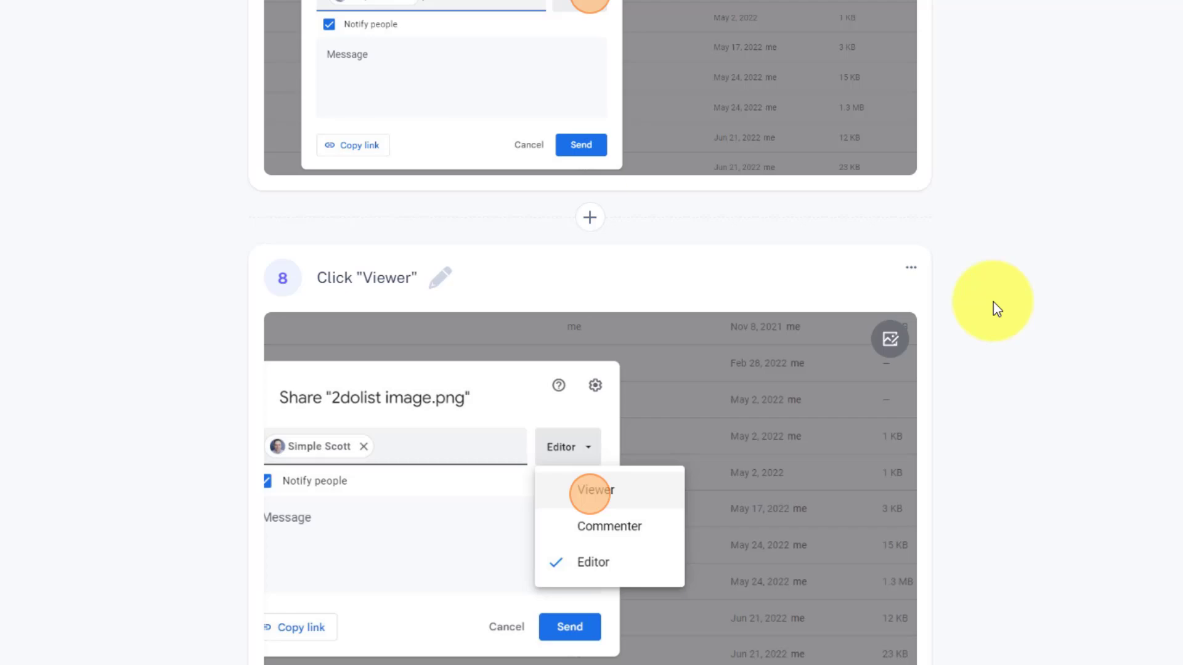
scroll(994, 303, "down", 4)
scroll(994, 303, "down", 4)
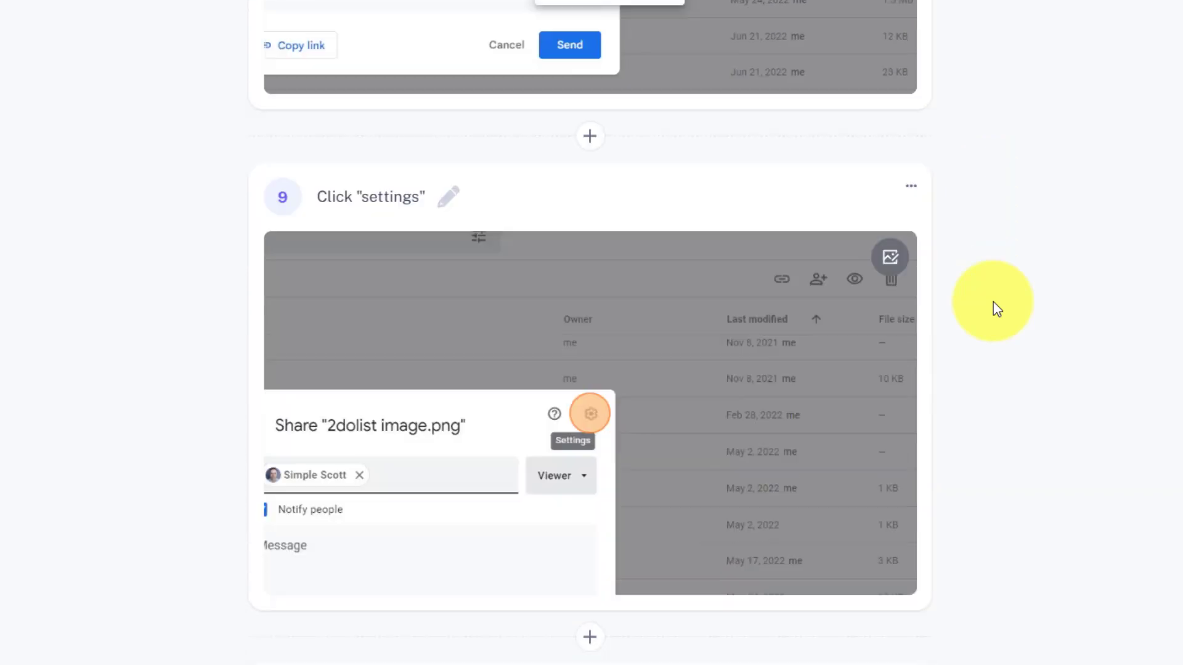
scroll(997, 308, "down", 3)
scroll(997, 308, "down", 2)
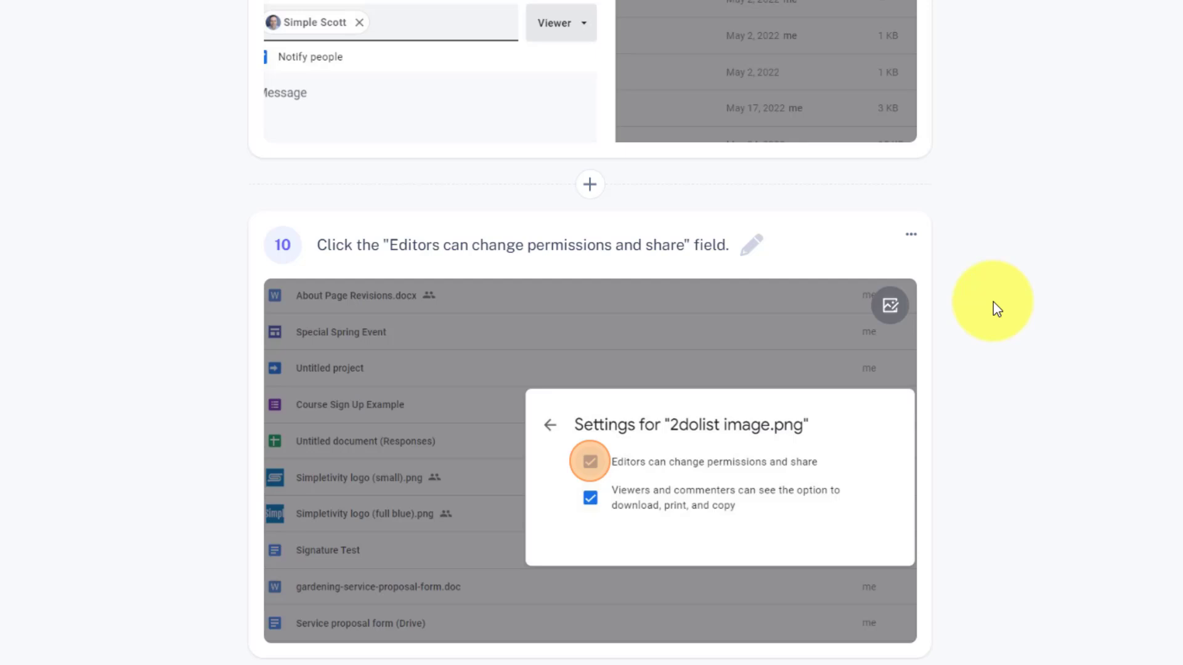
scroll(996, 308, "up", 4)
scroll(996, 308, "up", 4)
scroll(997, 307, "up", 4)
scroll(997, 308, "up", 4)
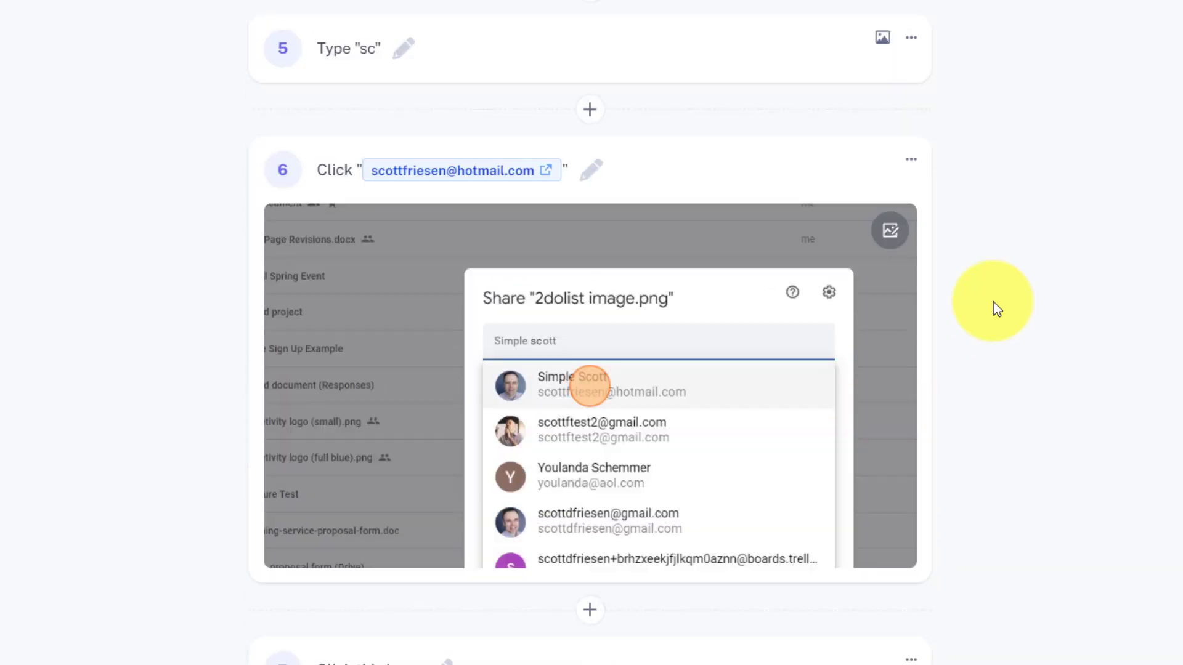
scroll(996, 308, "up", 4)
scroll(997, 308, "up", 4)
scroll(997, 308, "up", 1)
scroll(997, 308, "up", 3)
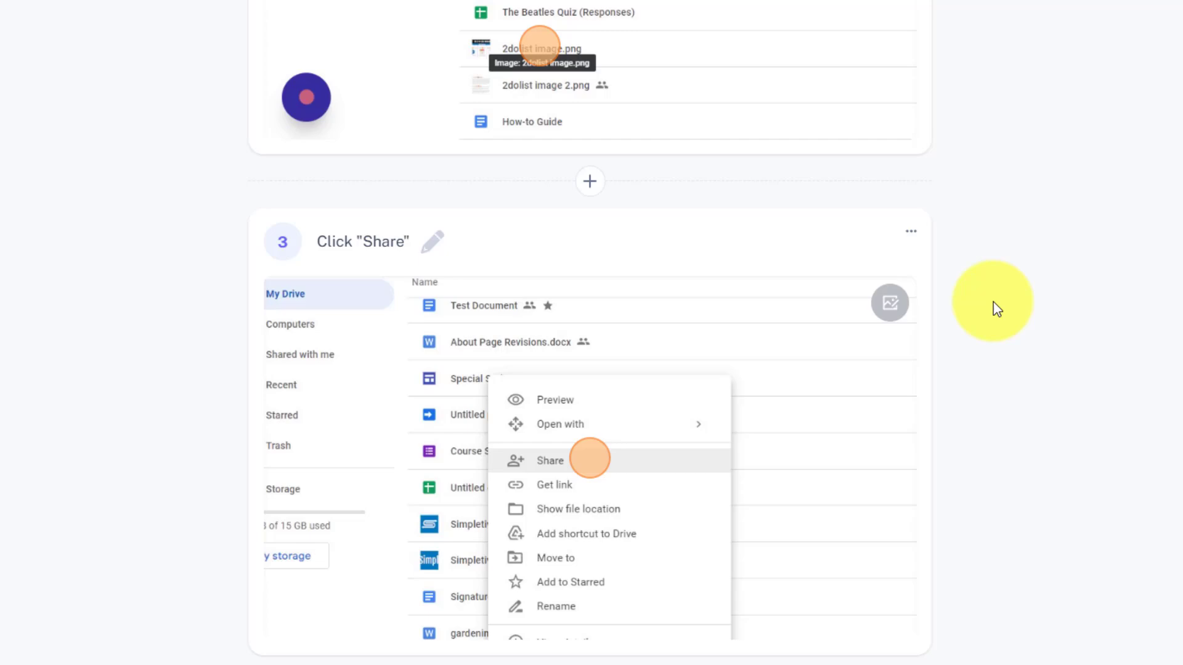
scroll(997, 308, "down", 3)
scroll(997, 308, "down", 2)
scroll(996, 308, "down", 1)
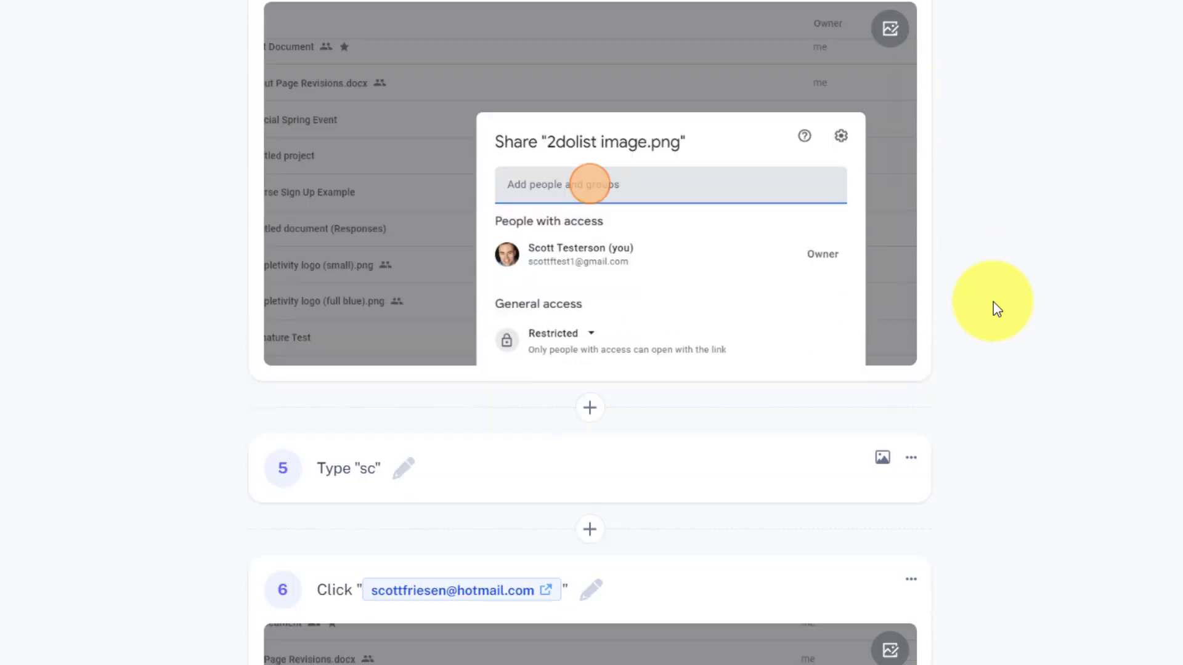
scroll(996, 309, "down", 3)
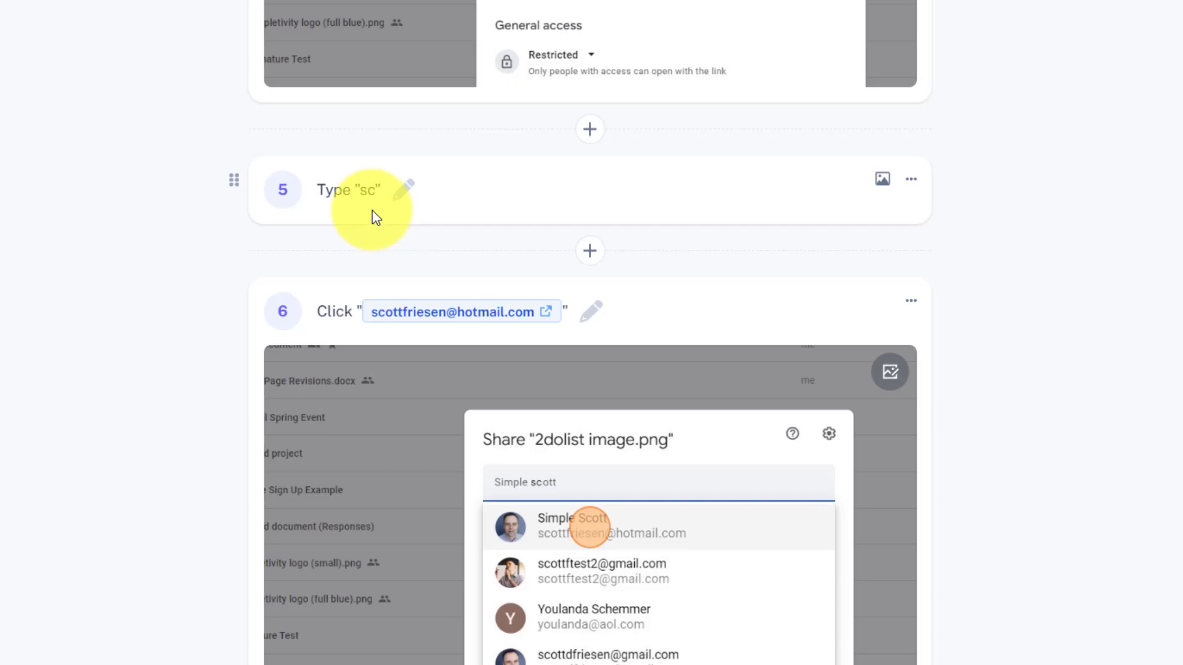
mouse_move(589, 638)
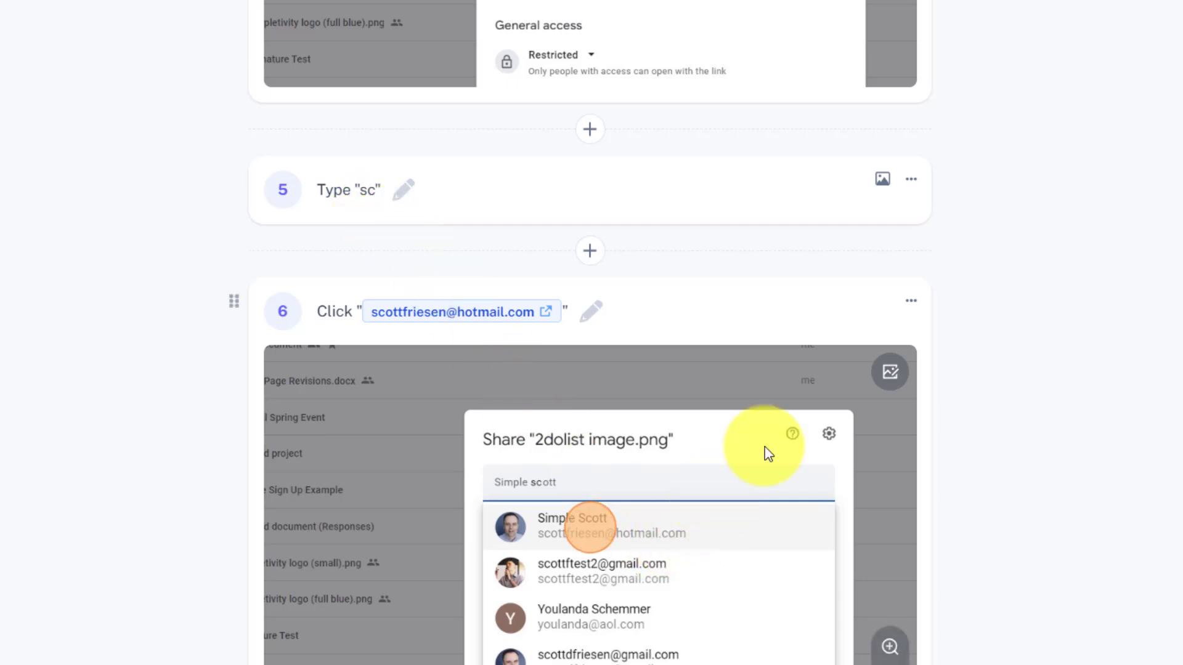
Step: Delete step 5, Type "sc", and confirm the deletion
left_click(912, 179)
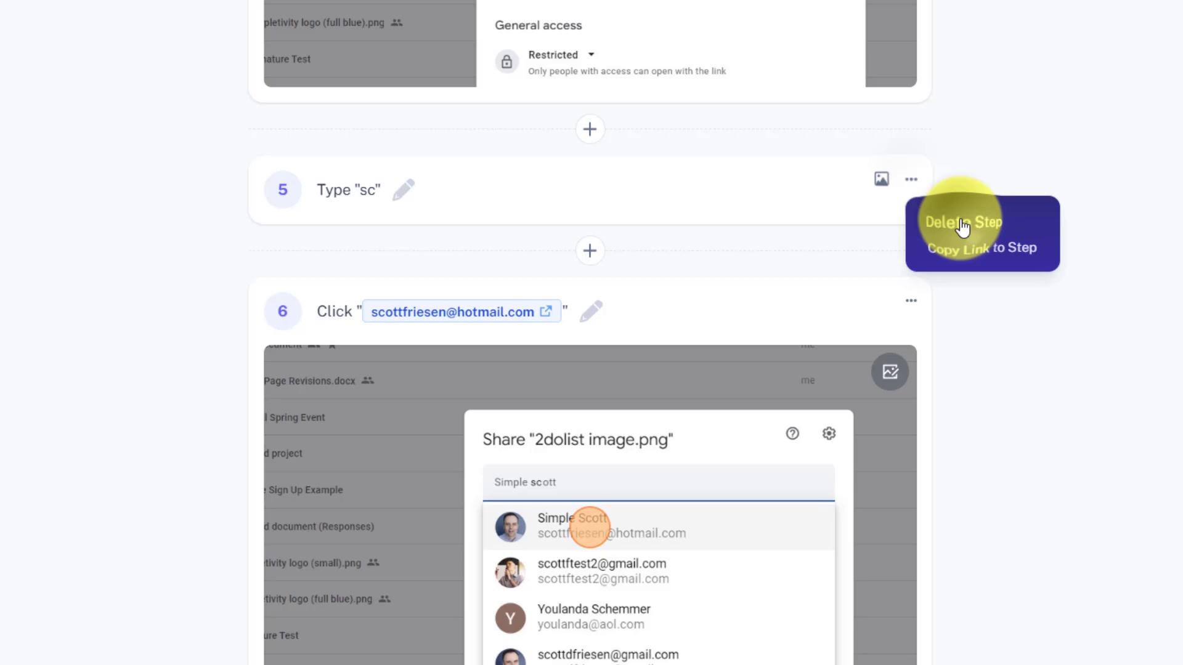
left_click(962, 223)
left_click(885, 188)
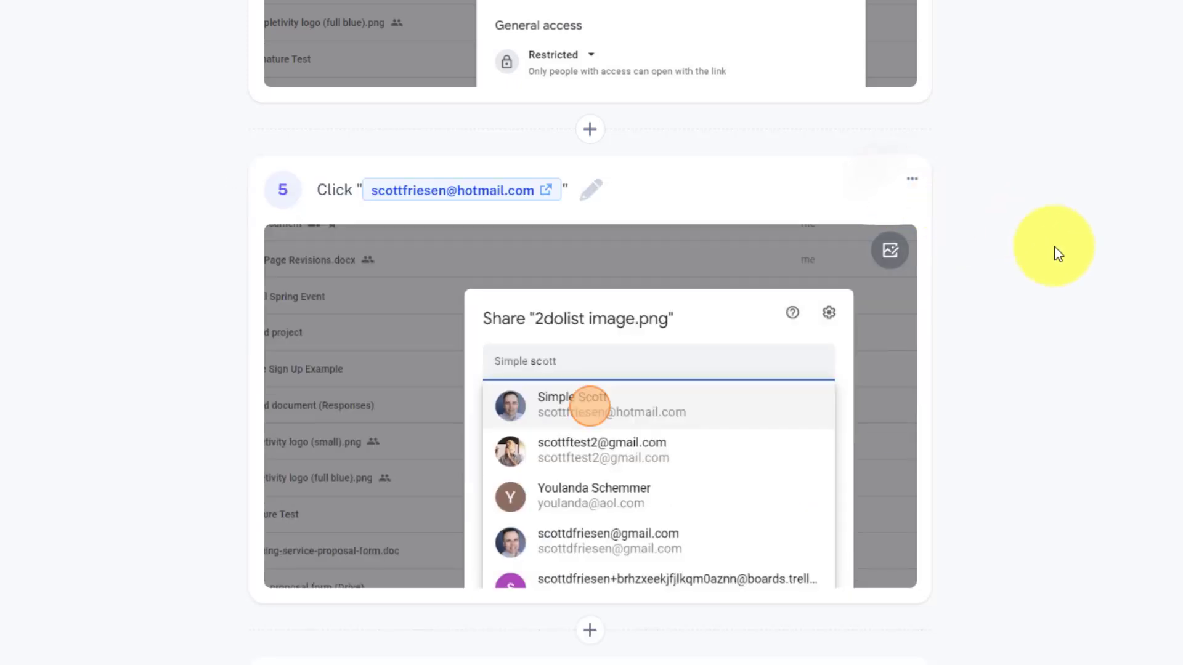
scroll(1053, 287, "down", 1)
scroll(1053, 288, "down", 1)
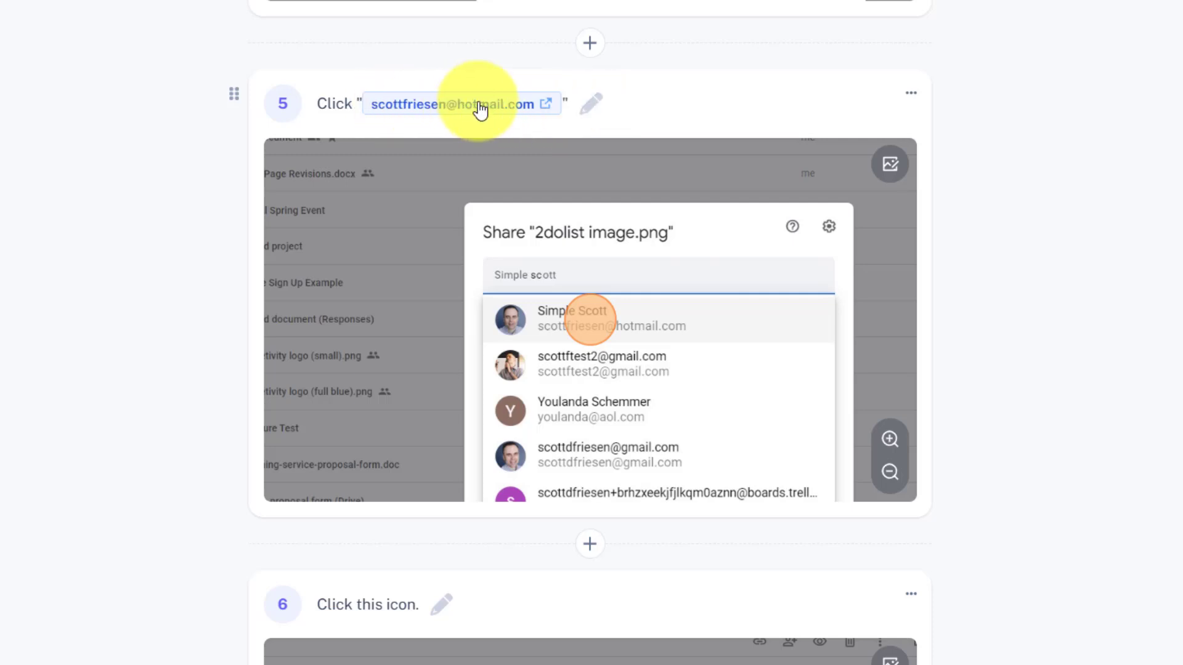
Step: Rewrite step 5 to read 'Search for the user you want to share the file with.'
left_click(592, 104)
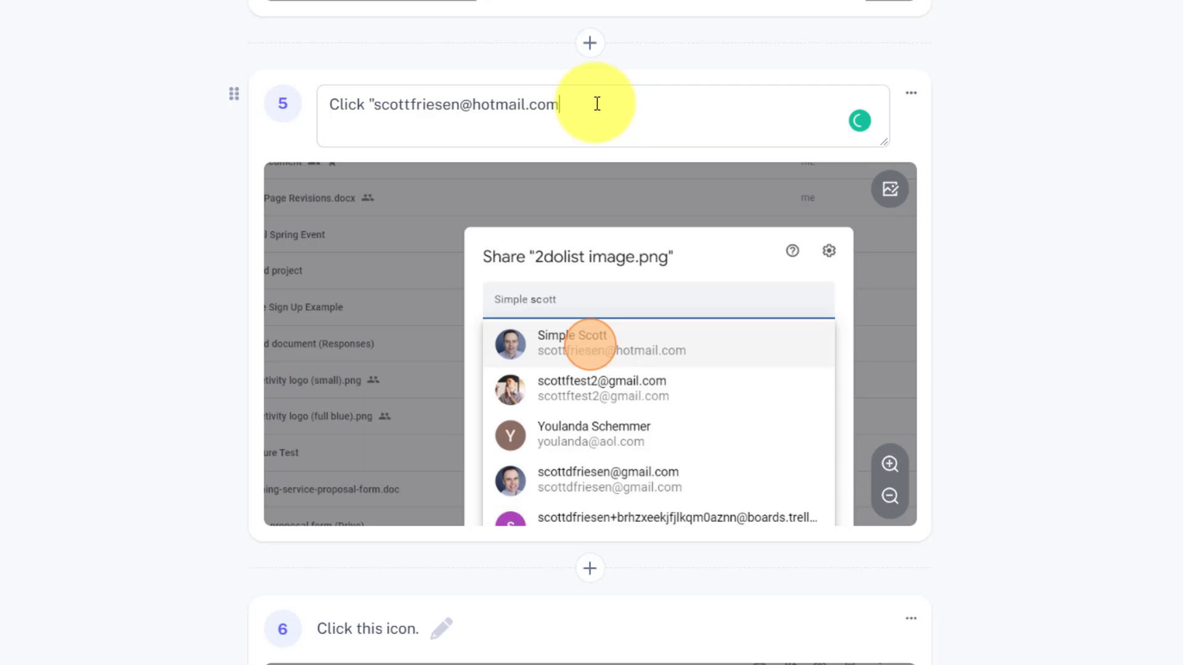
key("BackSpace")
key("BackSpace")
key("BackSpace")
key("BackSpace")
key("BackSpace")
key("BackSpace")
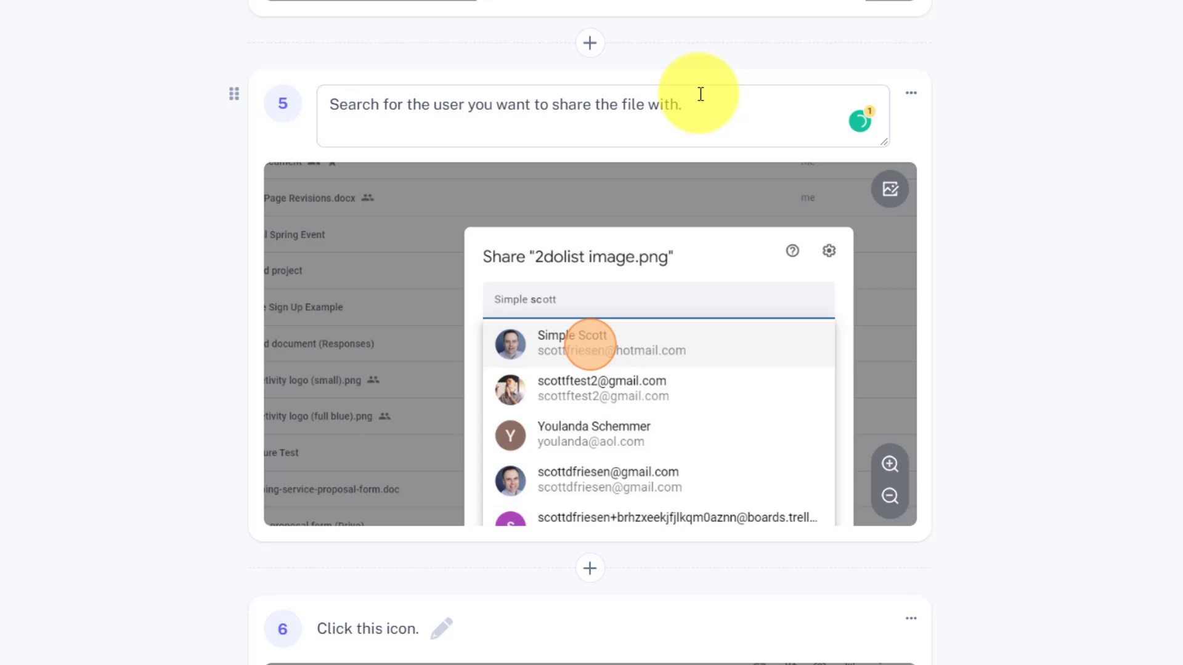
left_click(1017, 185)
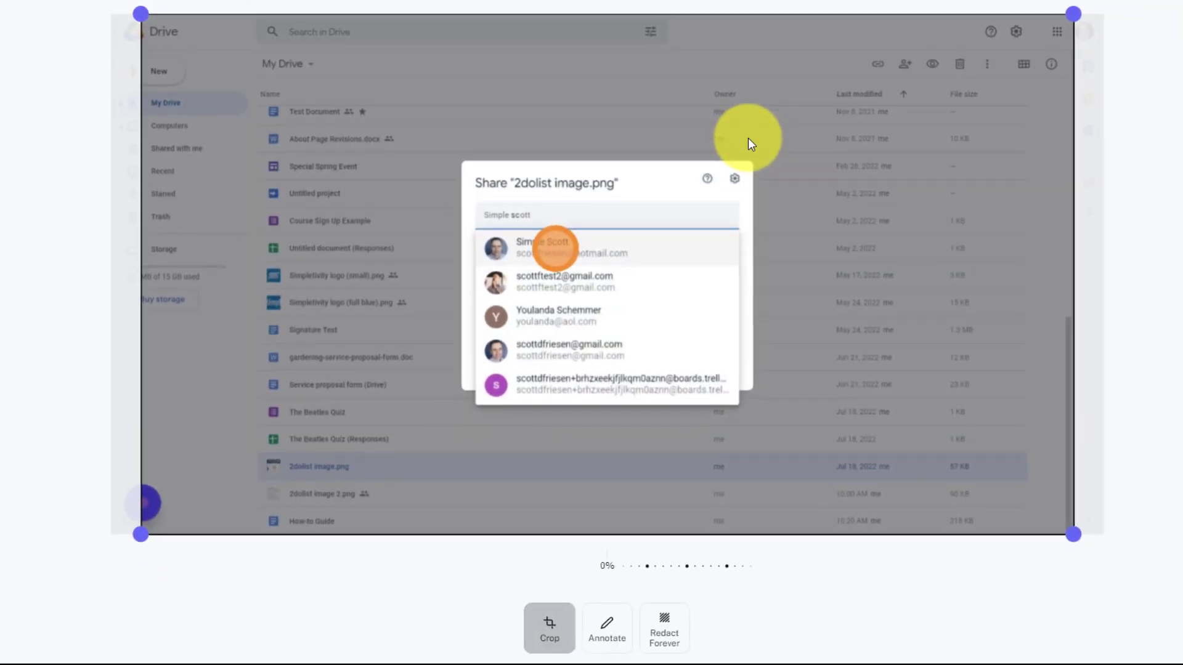
Step: Draw an orange arrow on step 5's screenshot pointing at the first suggested contact
left_click(607, 627)
left_click(592, 585)
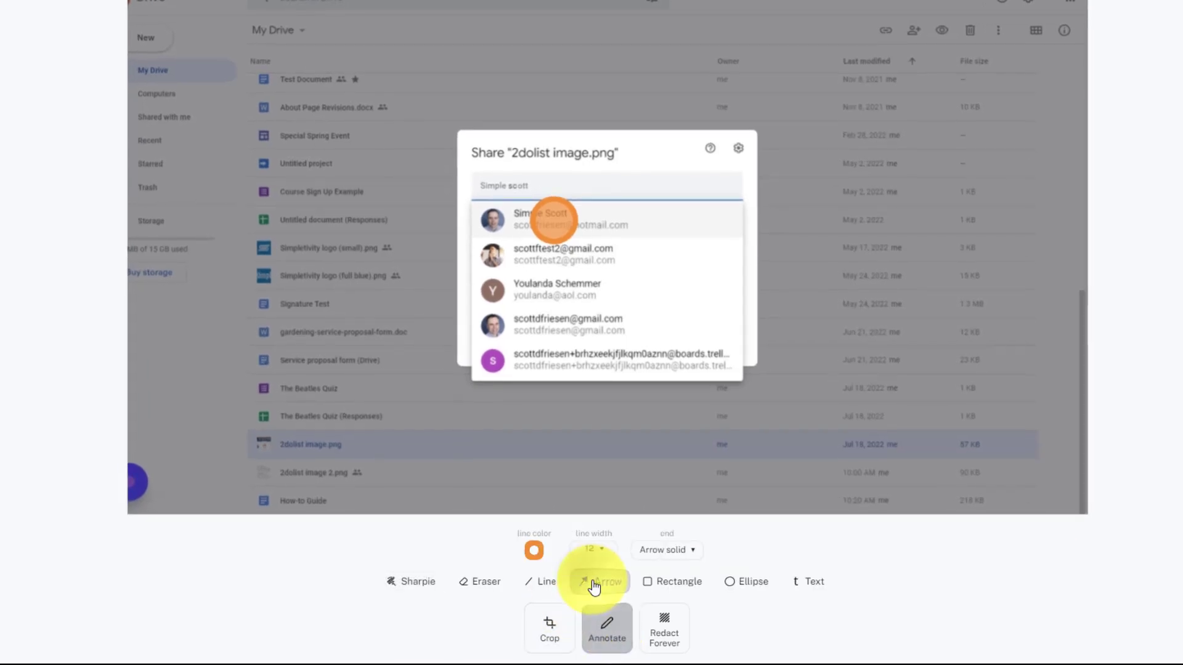
mouse_move(592, 213)
left_mouse_down()
mouse_move(842, 181)
mouse_move(444, 235)
mouse_move(493, 224)
left_mouse_up()
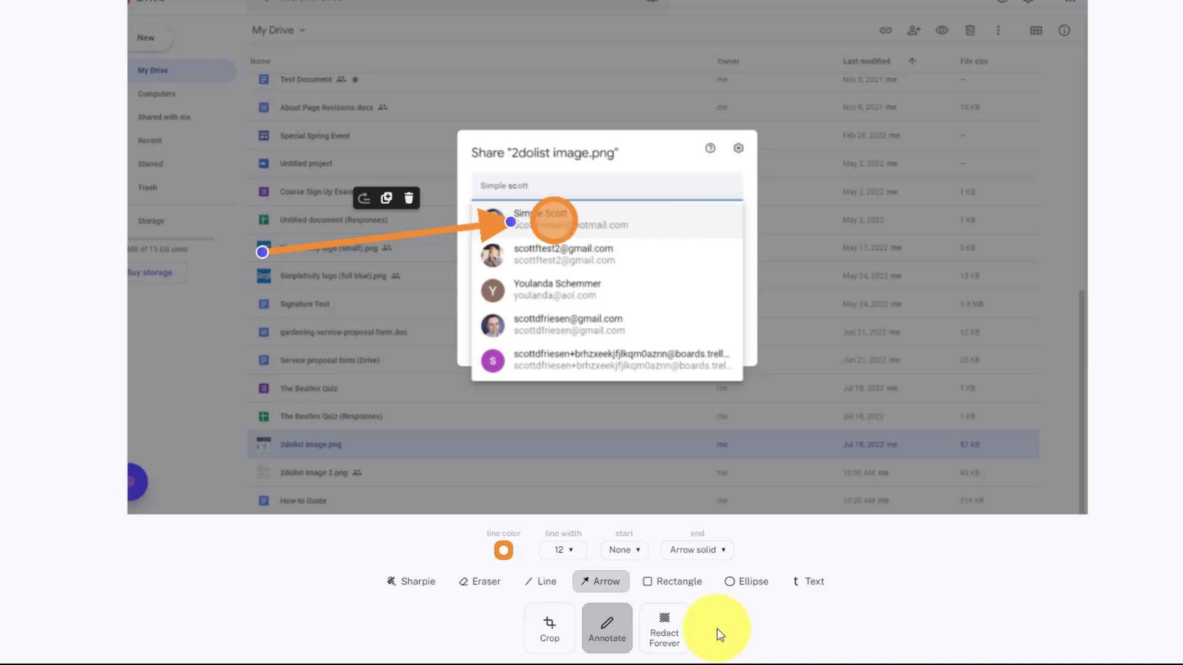
Step: Redact the other suggested contacts' names and emails below the arrow in step 5's screenshot
left_click(674, 632)
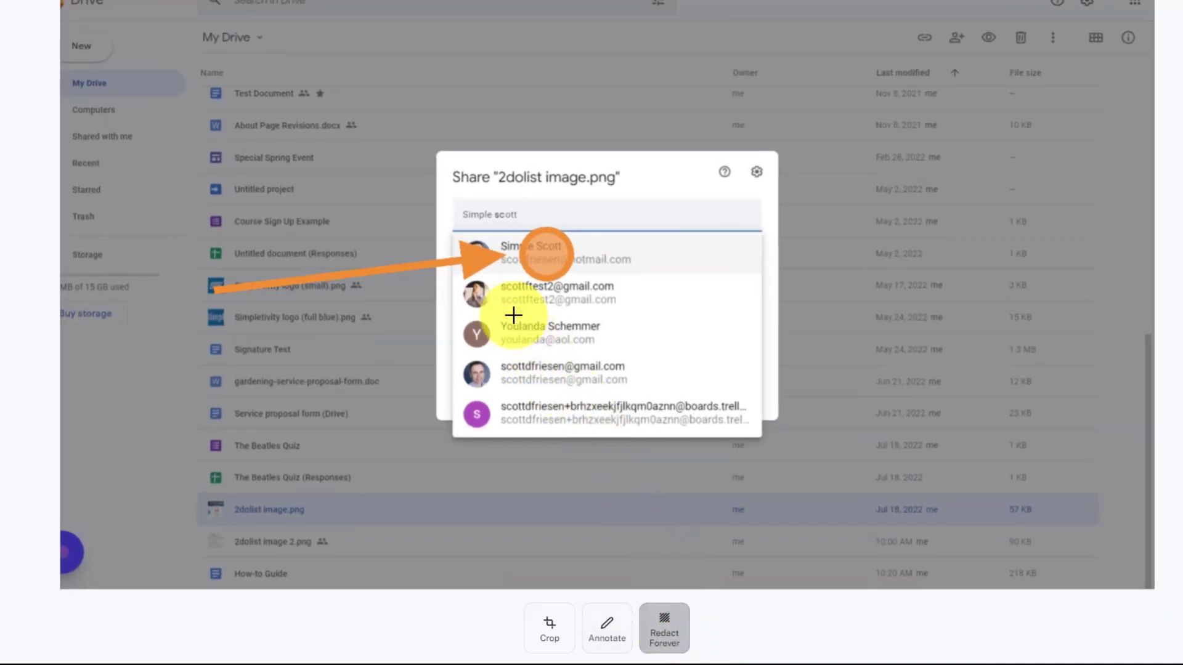
left_click_drag(497, 282, 755, 430)
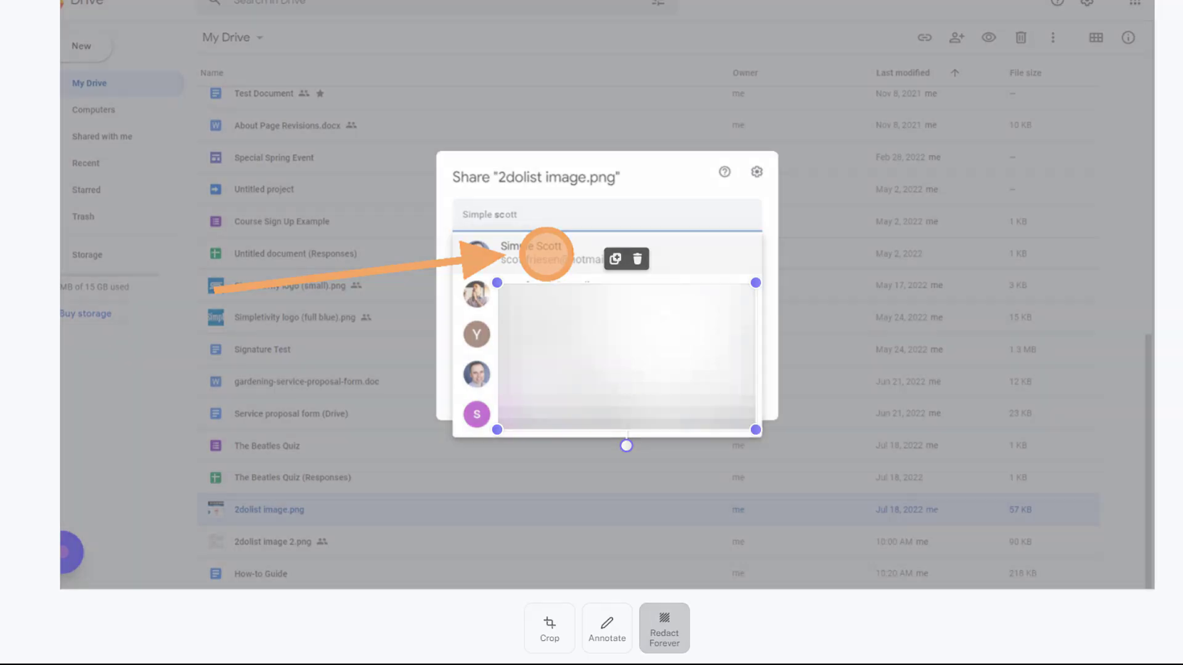
left_click(664, 629)
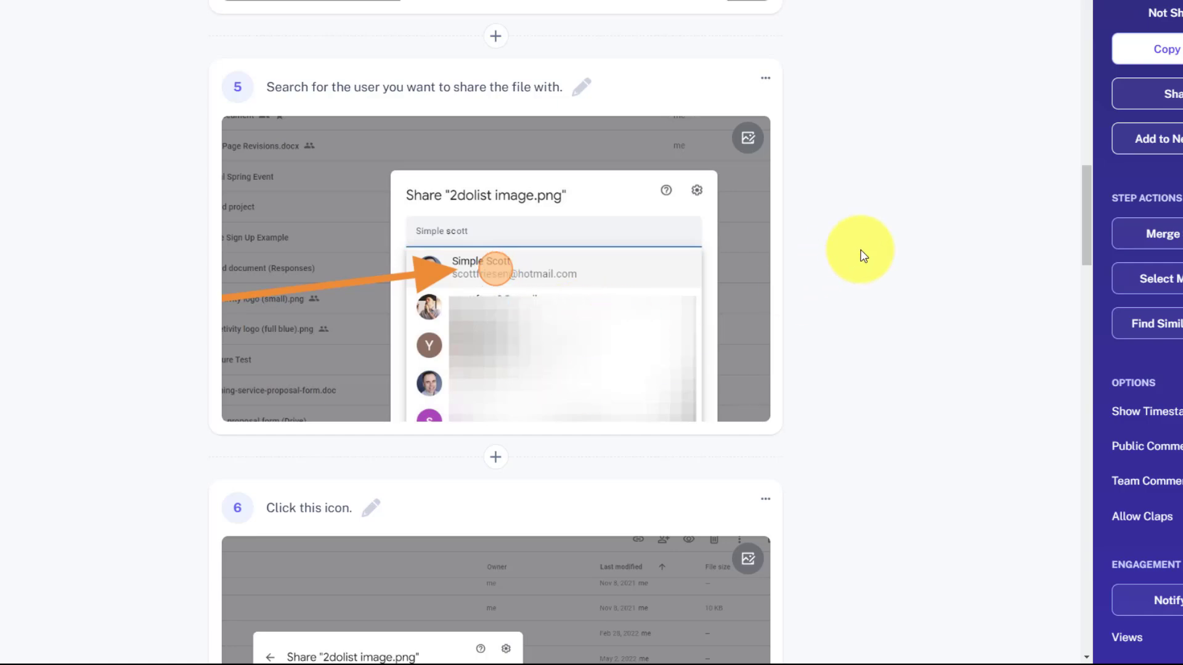
scroll(859, 255, "up", 5)
scroll(860, 255, "up", 5)
scroll(860, 255, "up", 5)
scroll(860, 255, "up", 3)
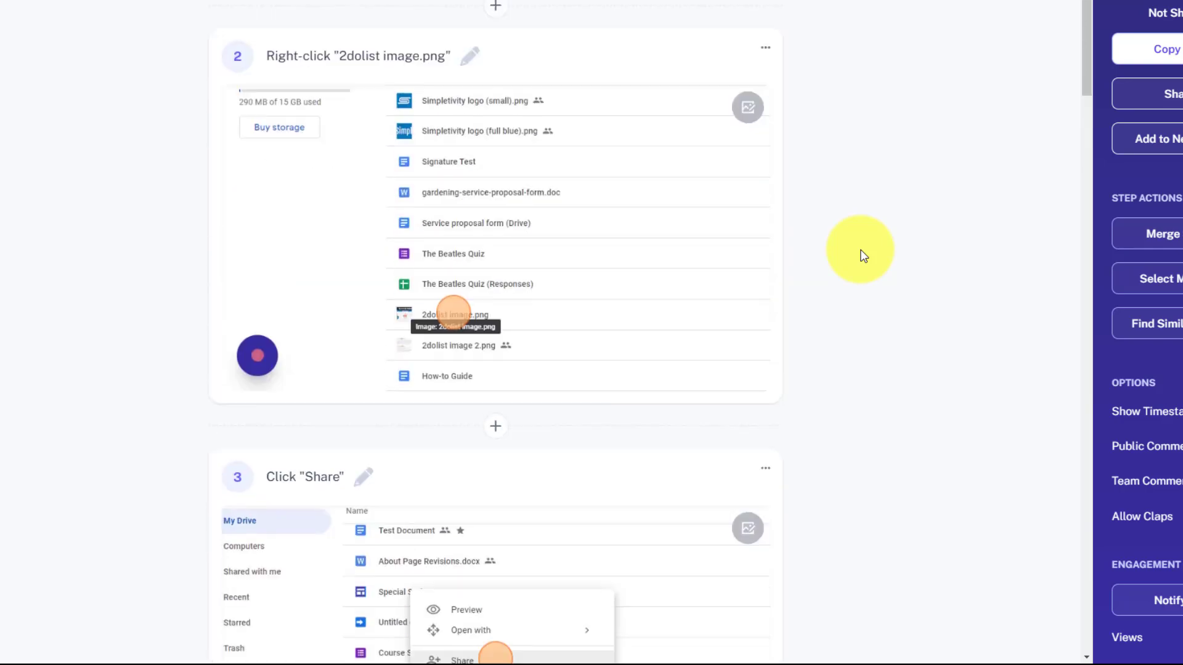
scroll(860, 255, "up", 5)
scroll(860, 256, "up", 3)
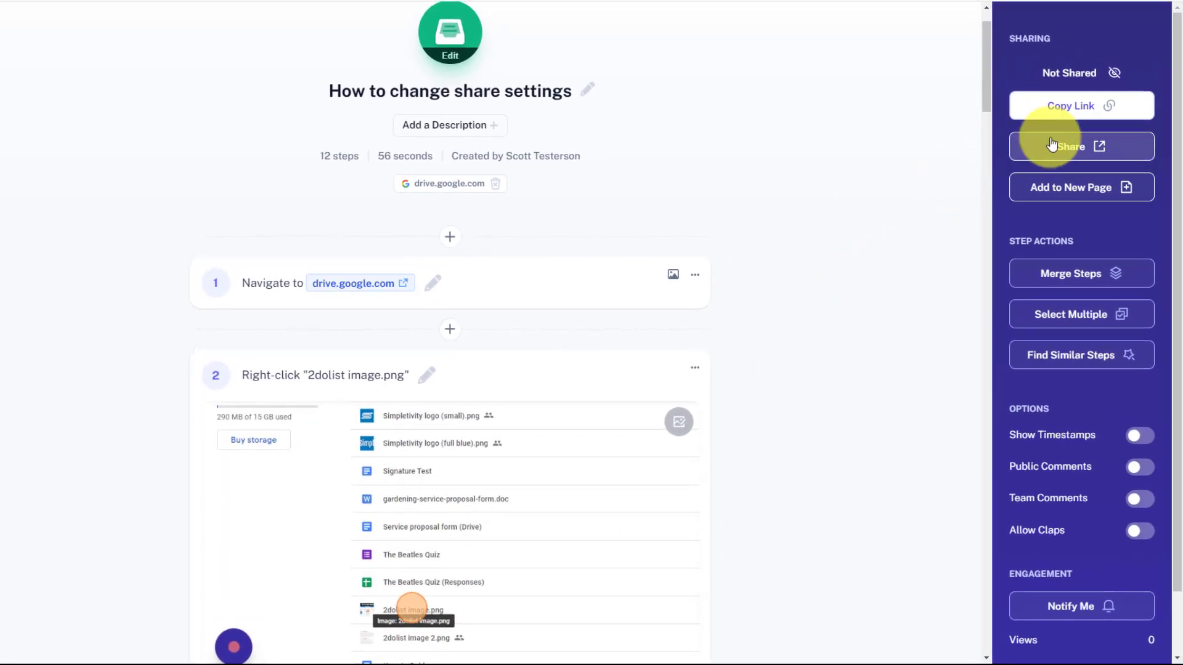
Step: Copy the share link for the 'How to change share settings' guide
left_click(1112, 111)
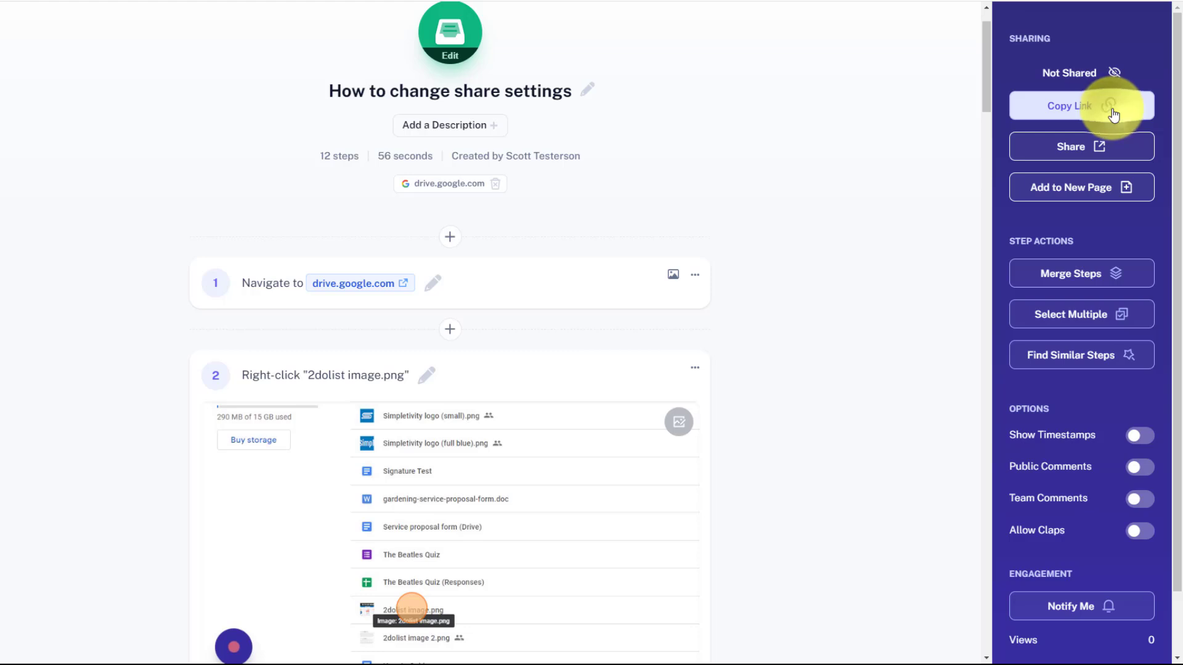
left_click(1167, 6)
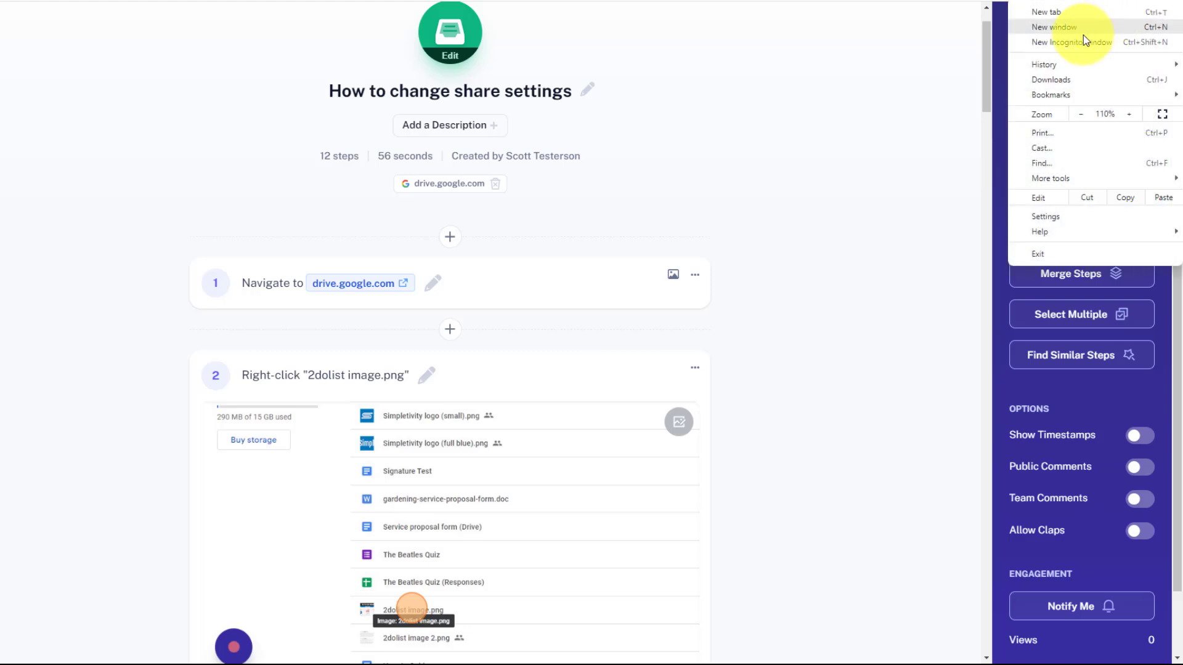
left_click(1073, 41)
key("ctrl+v")
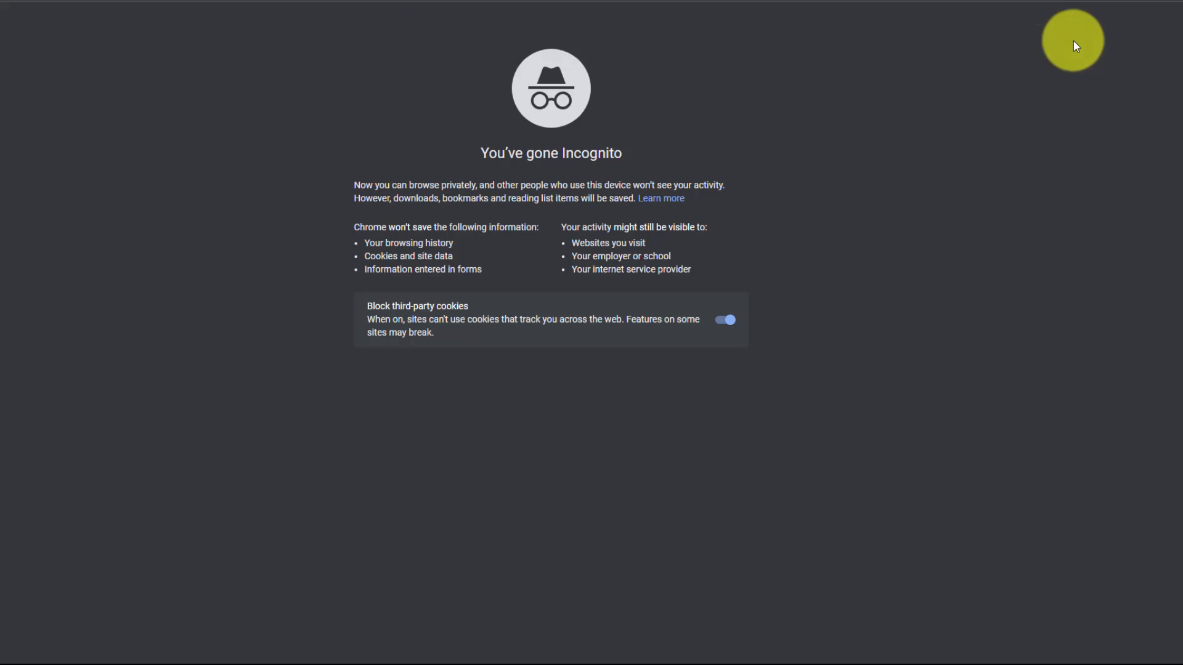
key("Return")
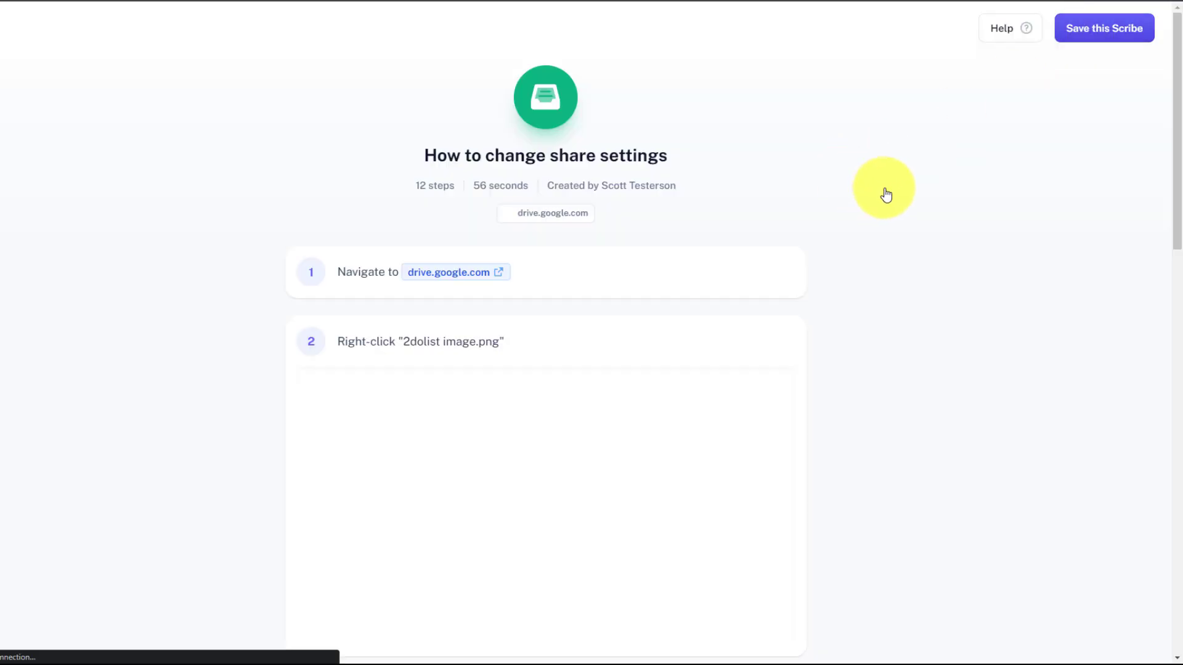
scroll(878, 198, "down", 3)
scroll(885, 193, "down", 2)
scroll(885, 193, "down", 3)
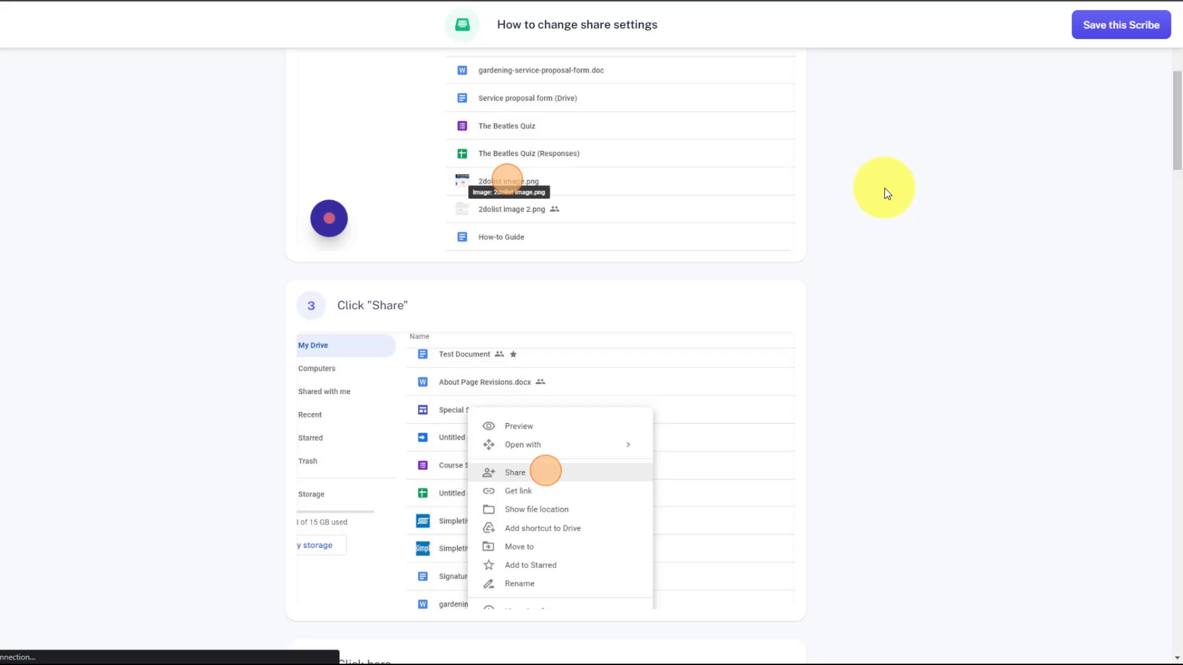
scroll(884, 193, "down", 2)
scroll(885, 192, "up", 2)
scroll(884, 192, "up", 5)
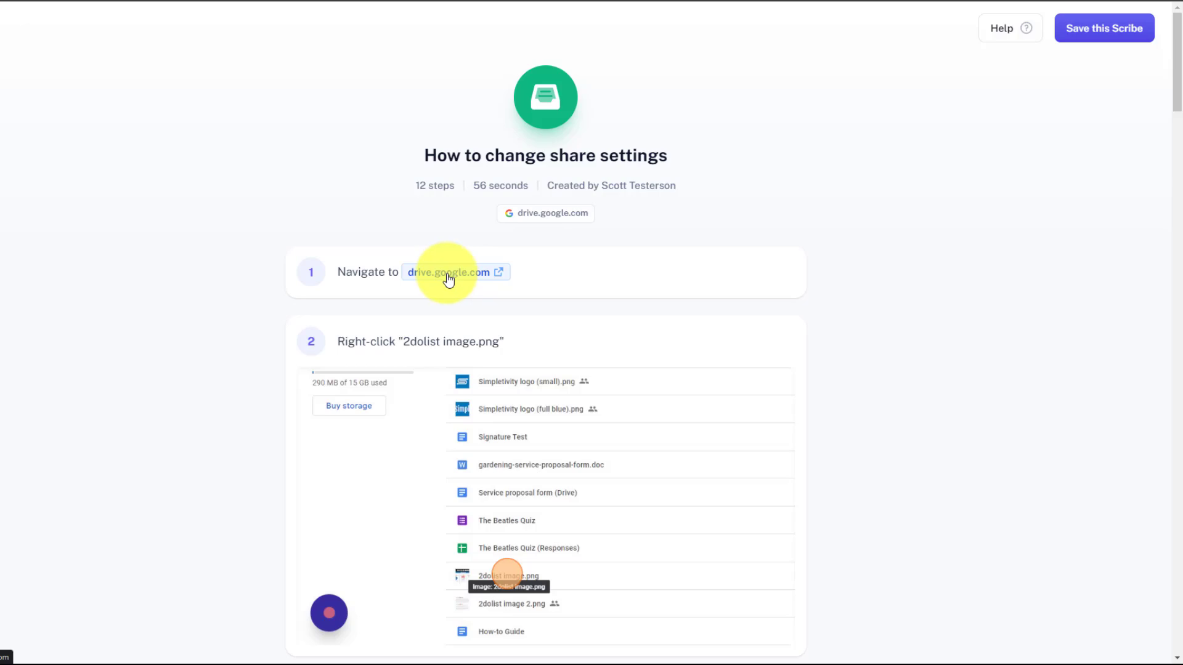
scroll(936, 244, "down", 2)
scroll(936, 245, "down", 4)
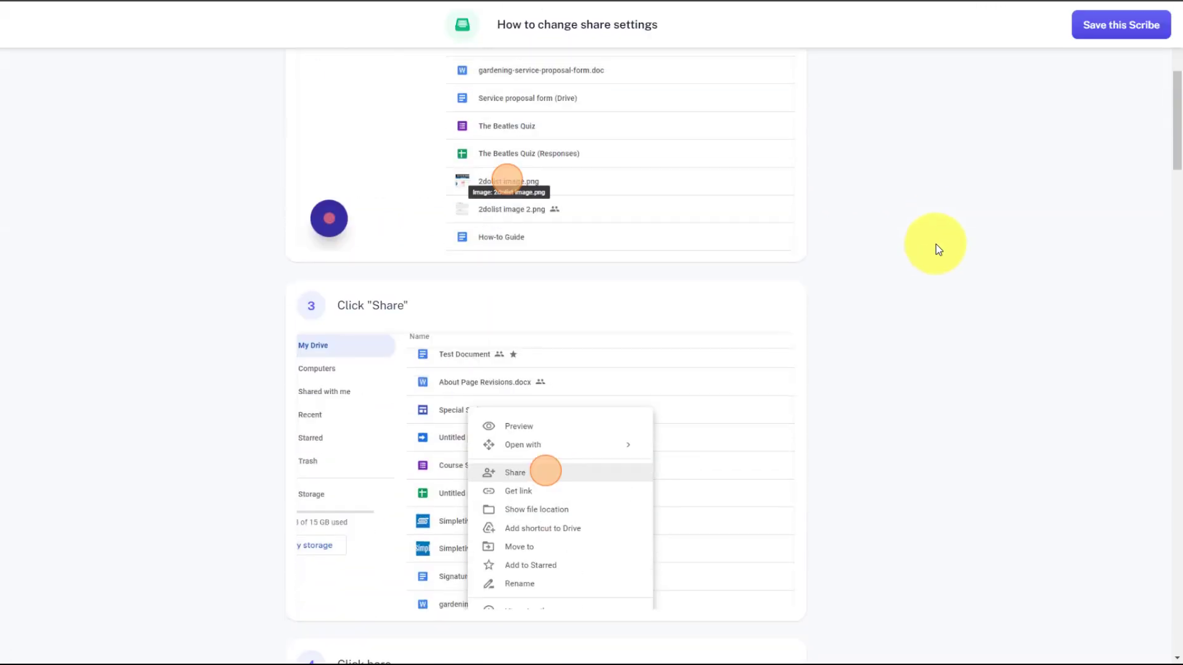
scroll(936, 245, "down", 3)
scroll(936, 244, "down", 3)
scroll(937, 244, "down", 3)
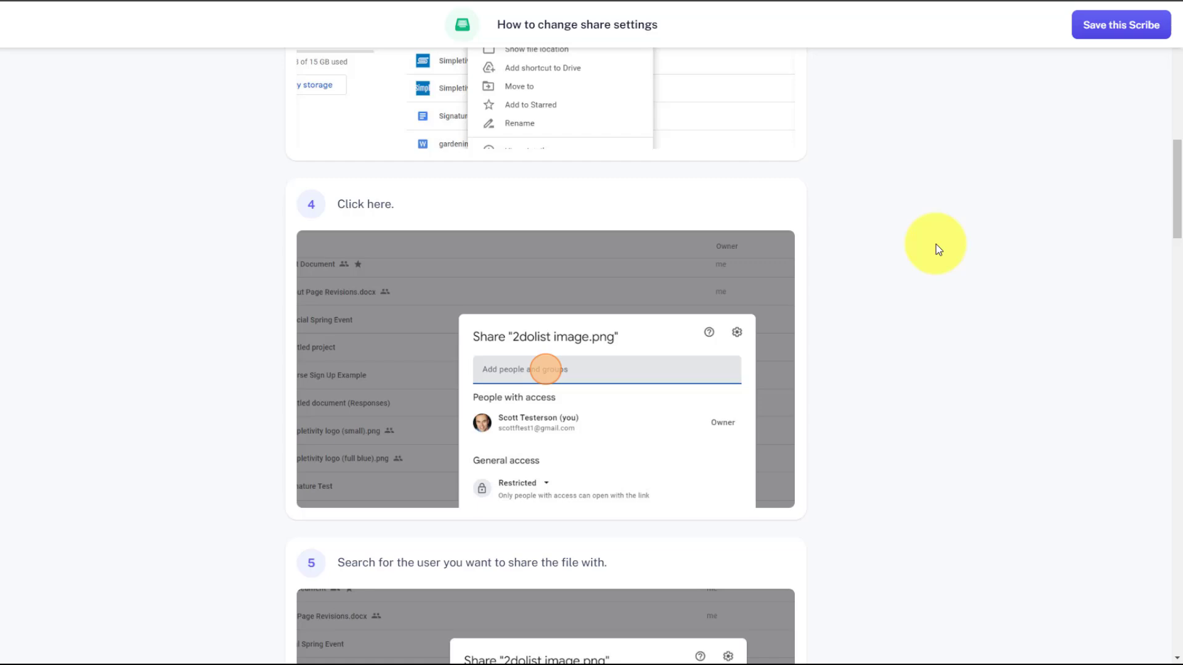
scroll(936, 244, "down", 3)
scroll(937, 245, "down", 1)
scroll(936, 245, "up", 5)
scroll(936, 245, "up", 3)
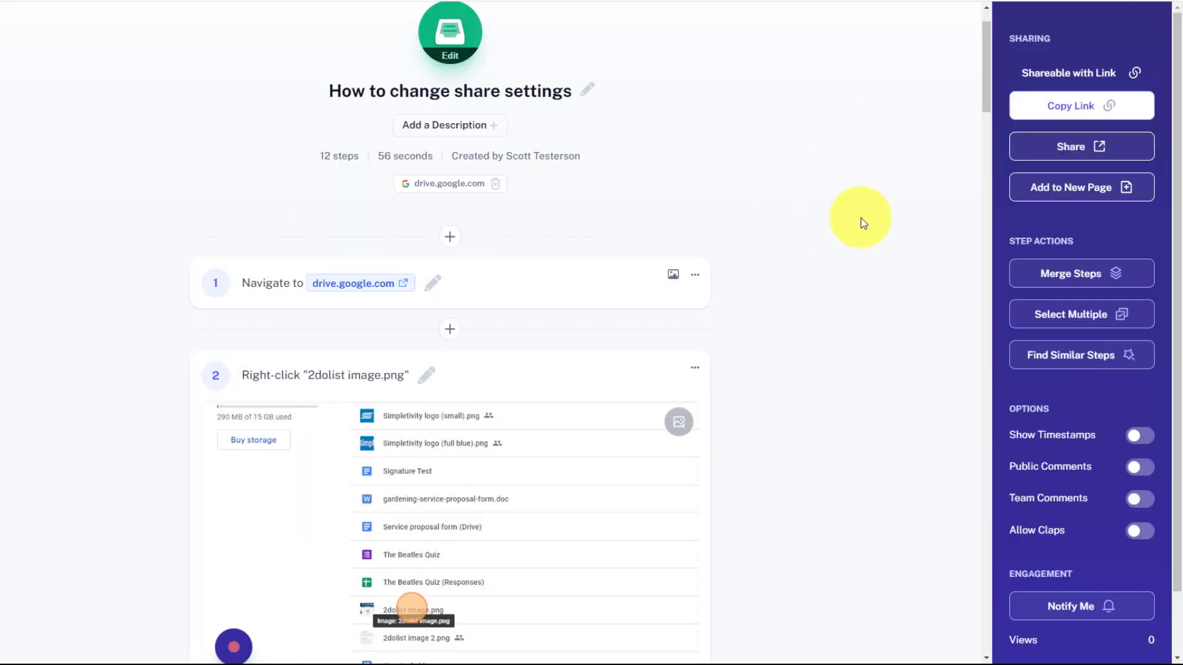
Step: Export the 'How to change share settings' guide as a PDF from the share options
left_click(1077, 147)
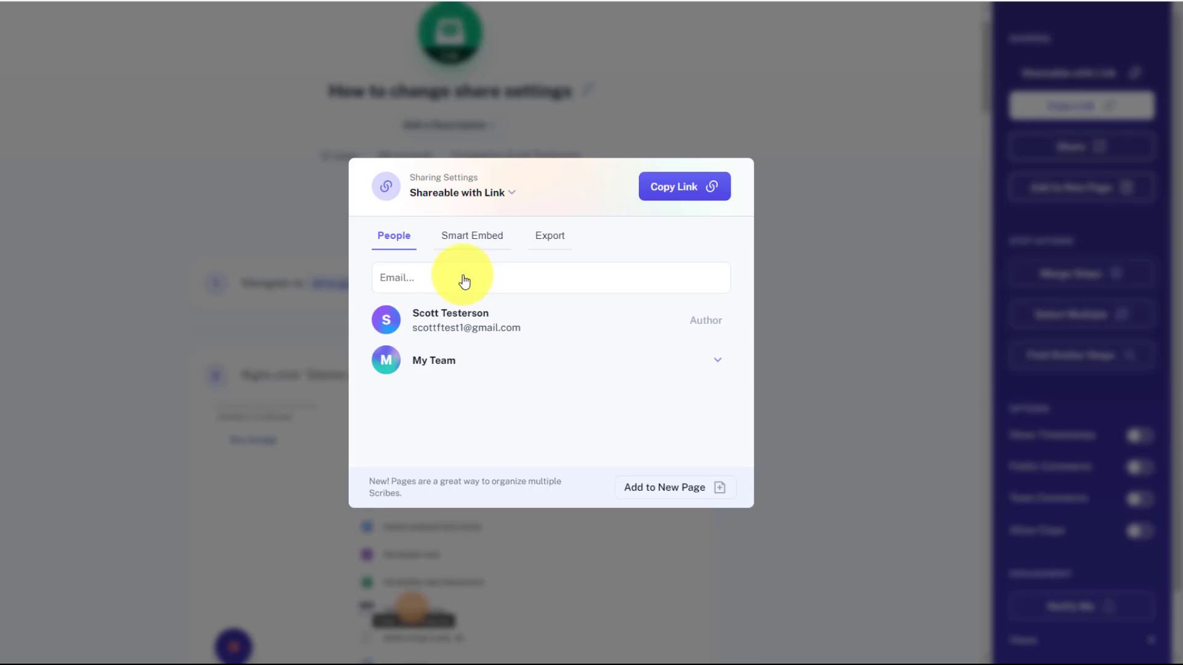
left_click(550, 235)
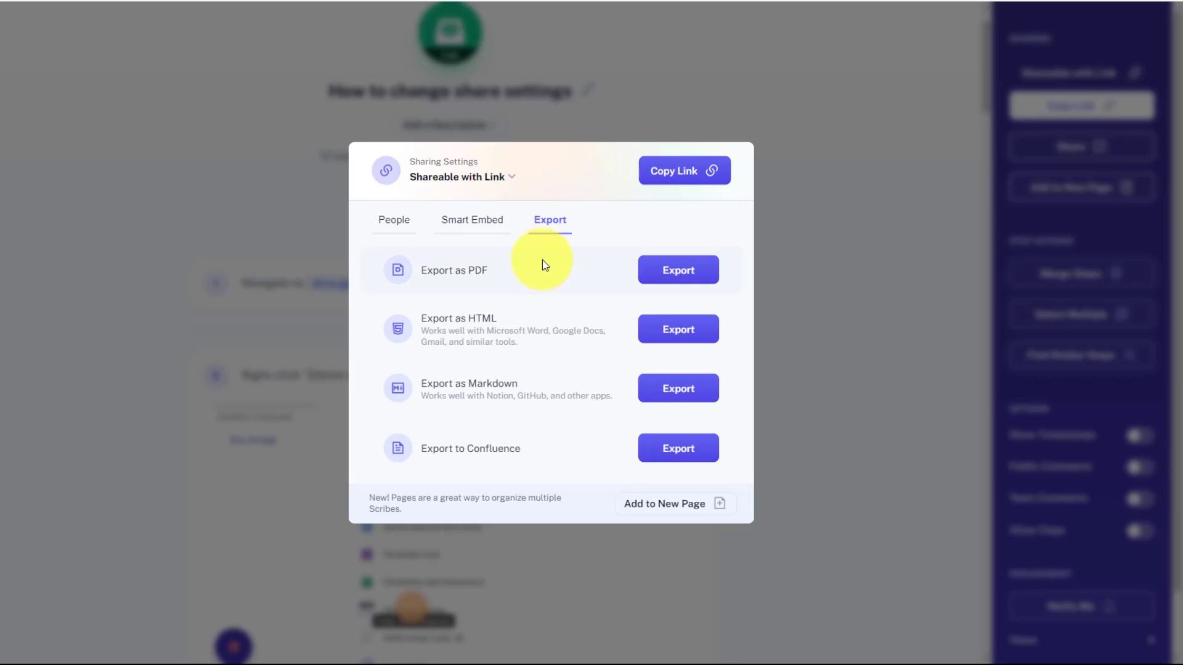
left_click(678, 269)
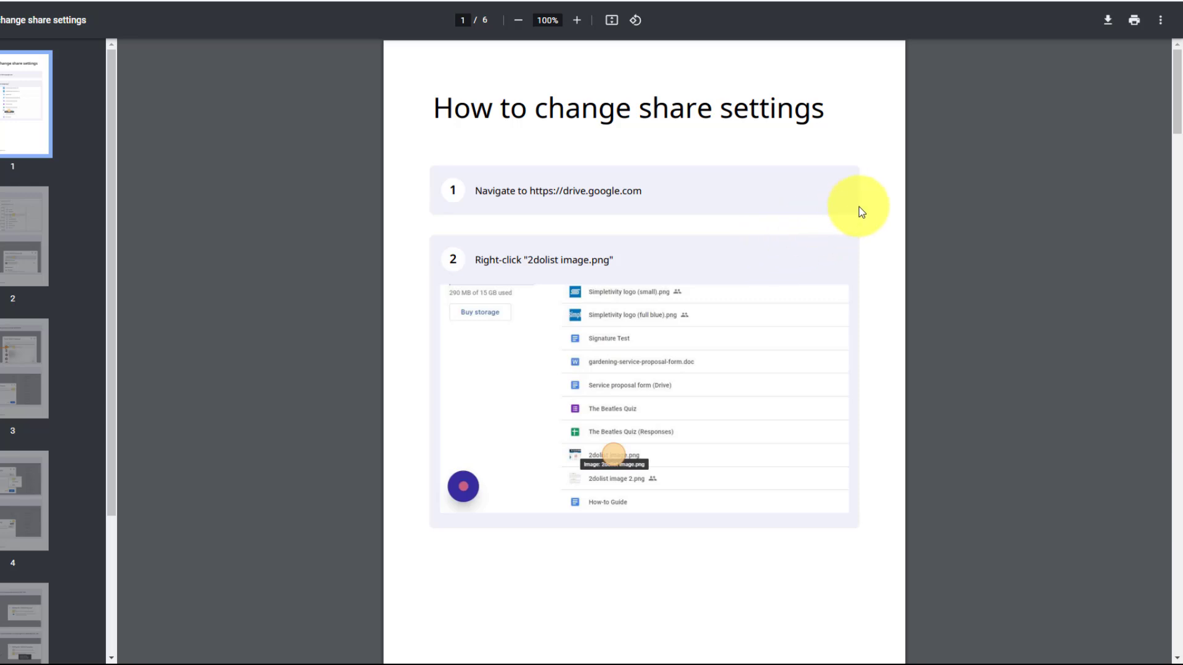
scroll(859, 206, "down", 5)
scroll(859, 207, "down", 5)
scroll(859, 205, "down", 4)
scroll(859, 206, "down", 4)
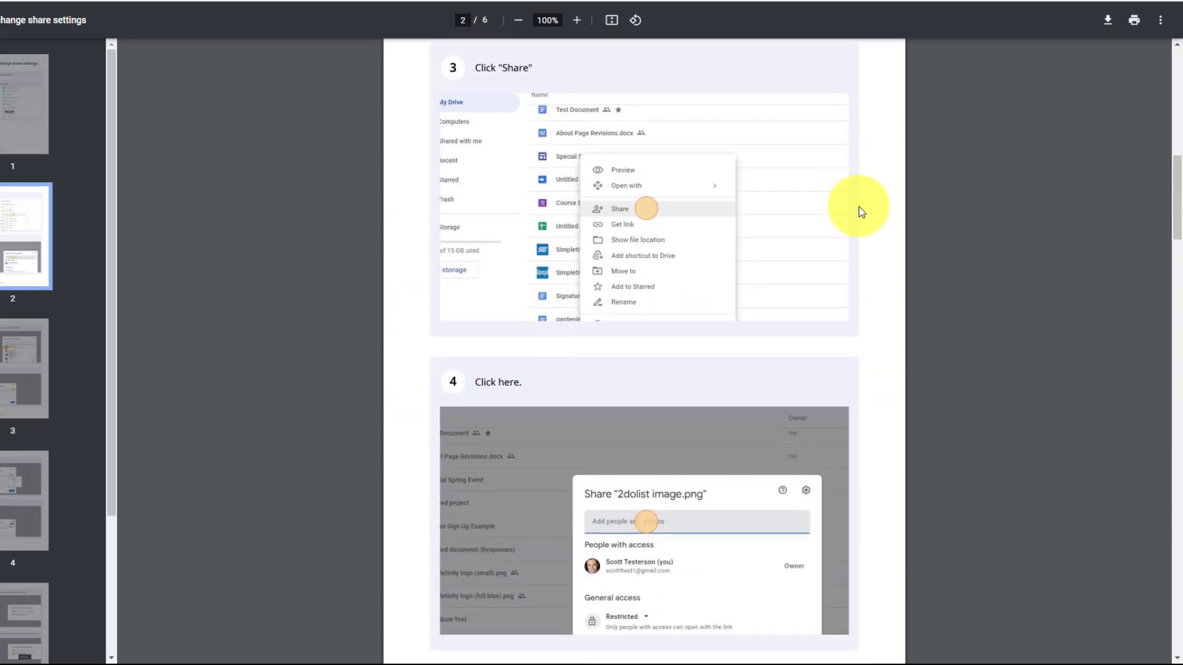
scroll(858, 206, "down", 4)
scroll(859, 206, "down", 4)
scroll(859, 206, "down", 4)
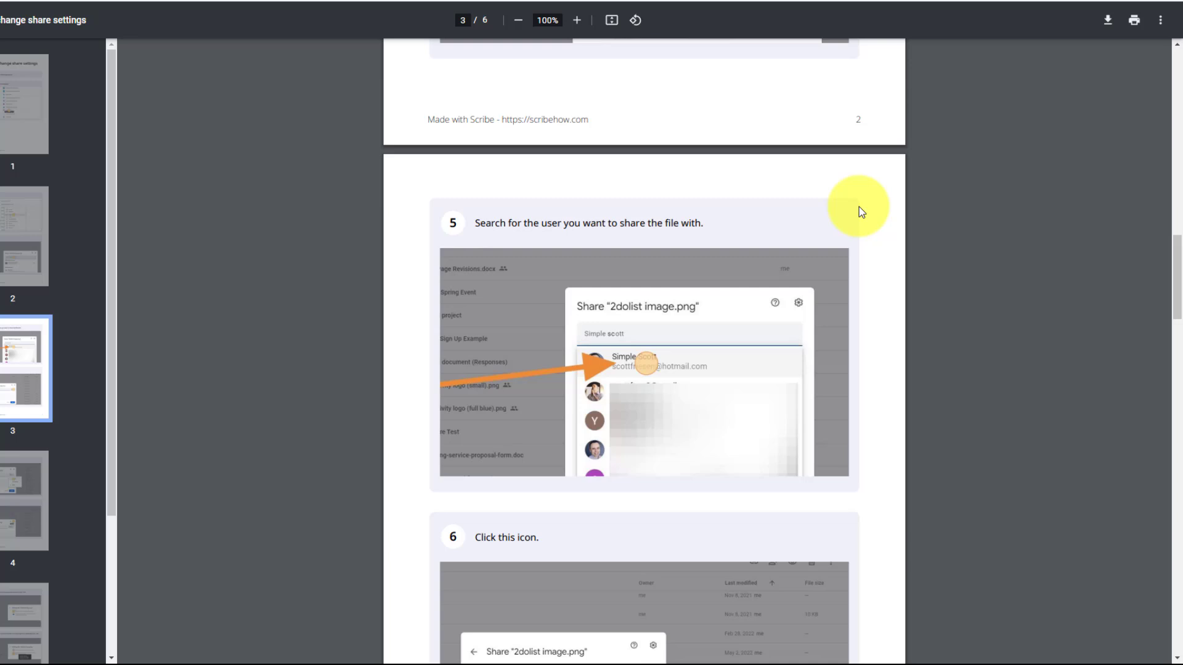
scroll(859, 206, "down", 4)
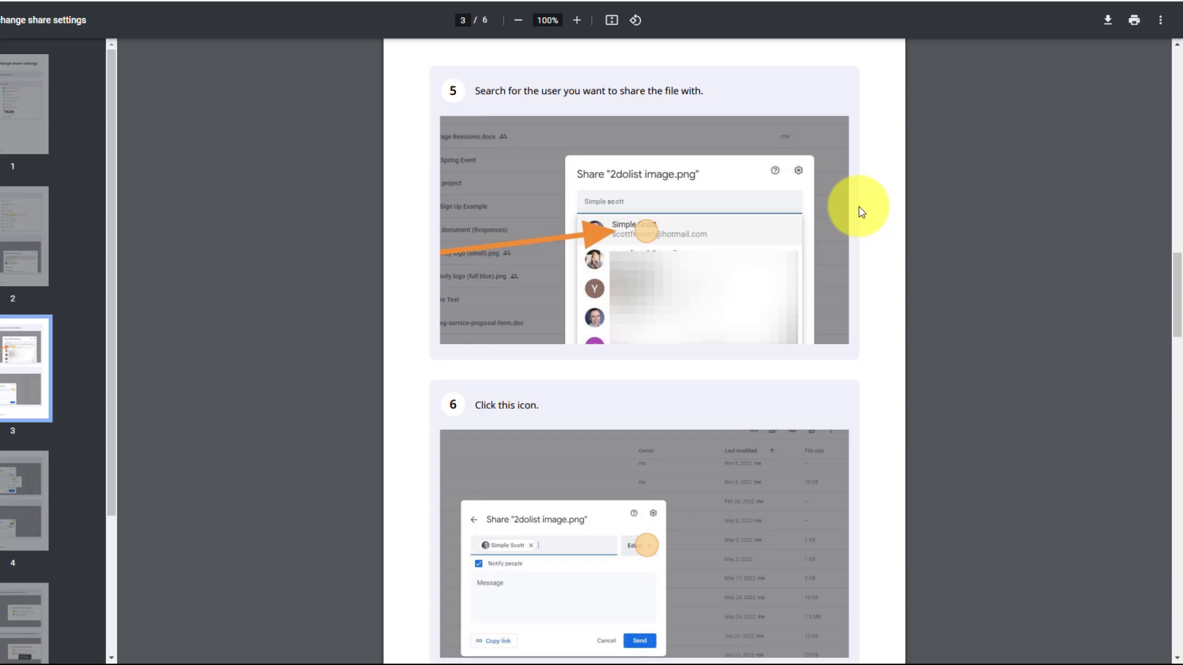
scroll(859, 206, "up", 4)
scroll(859, 206, "down", 4)
scroll(859, 205, "down", 5)
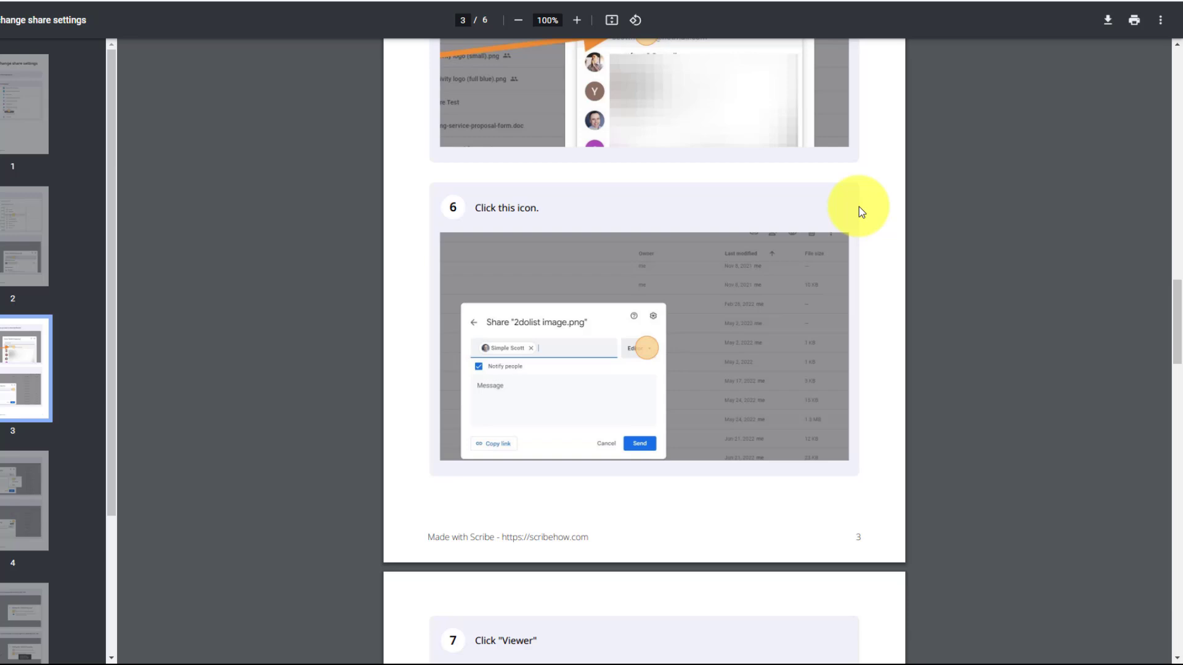
scroll(859, 207, "down", 3)
scroll(859, 207, "down", 3)
scroll(859, 206, "down", 3)
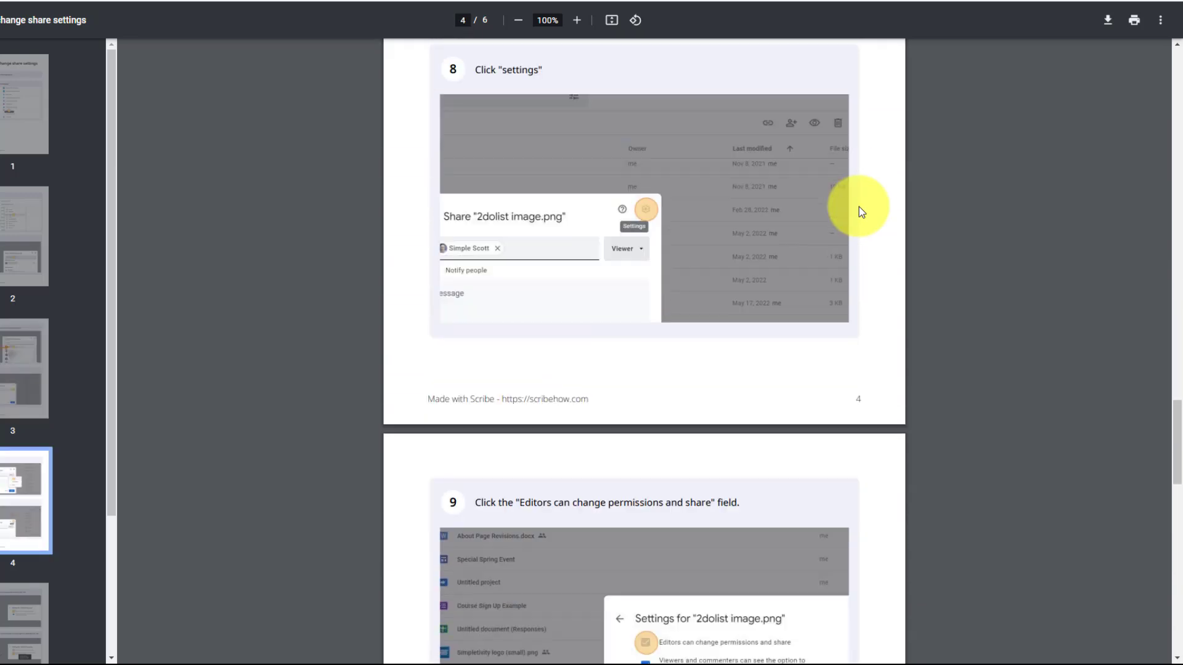
scroll(859, 206, "down", 1)
scroll(859, 207, "up", 4)
scroll(859, 206, "up", 1)
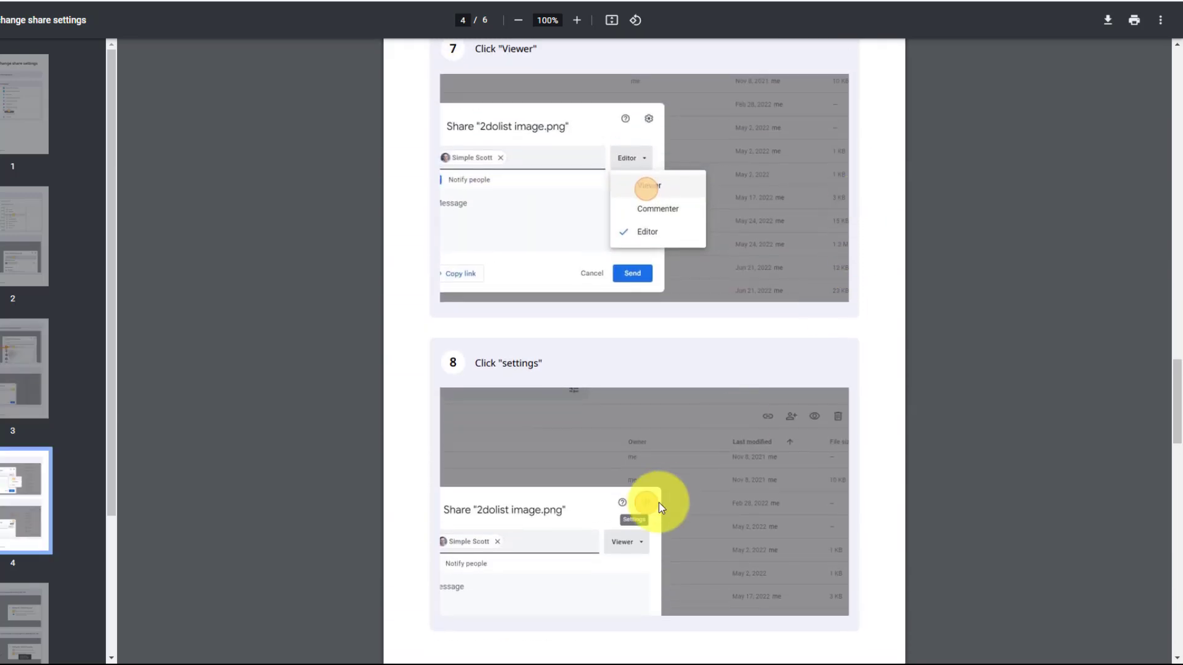
scroll(678, 461, "up", 5)
scroll(678, 460, "up", 5)
scroll(714, 339, "up", 2)
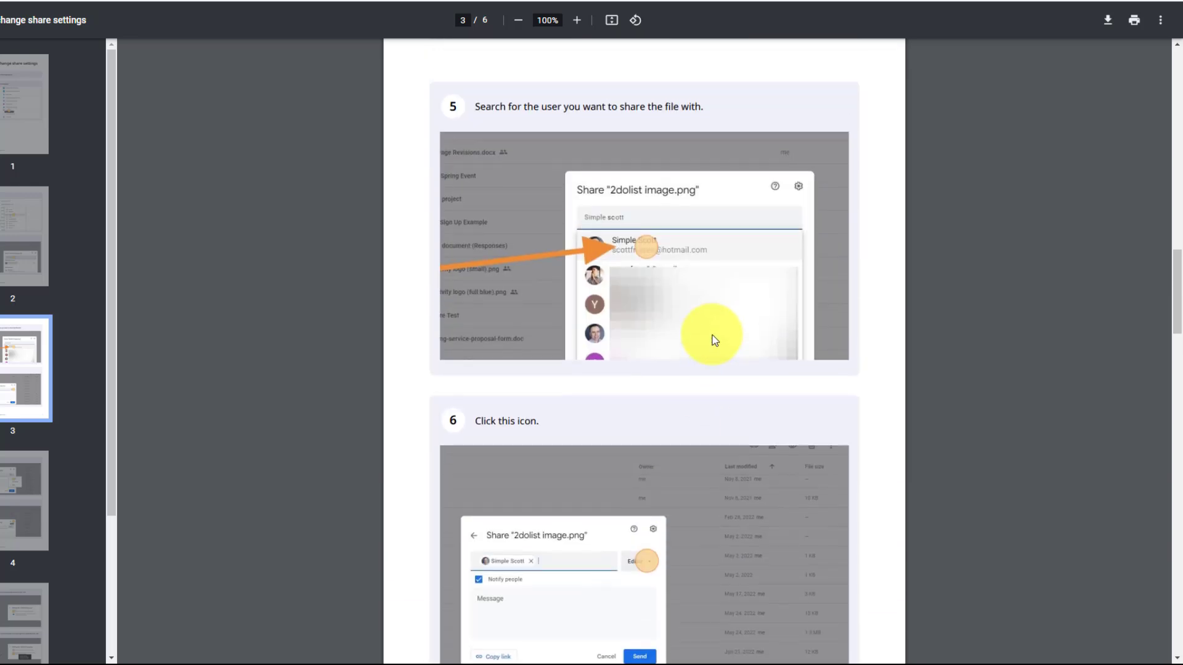
scroll(714, 340, "up", 6)
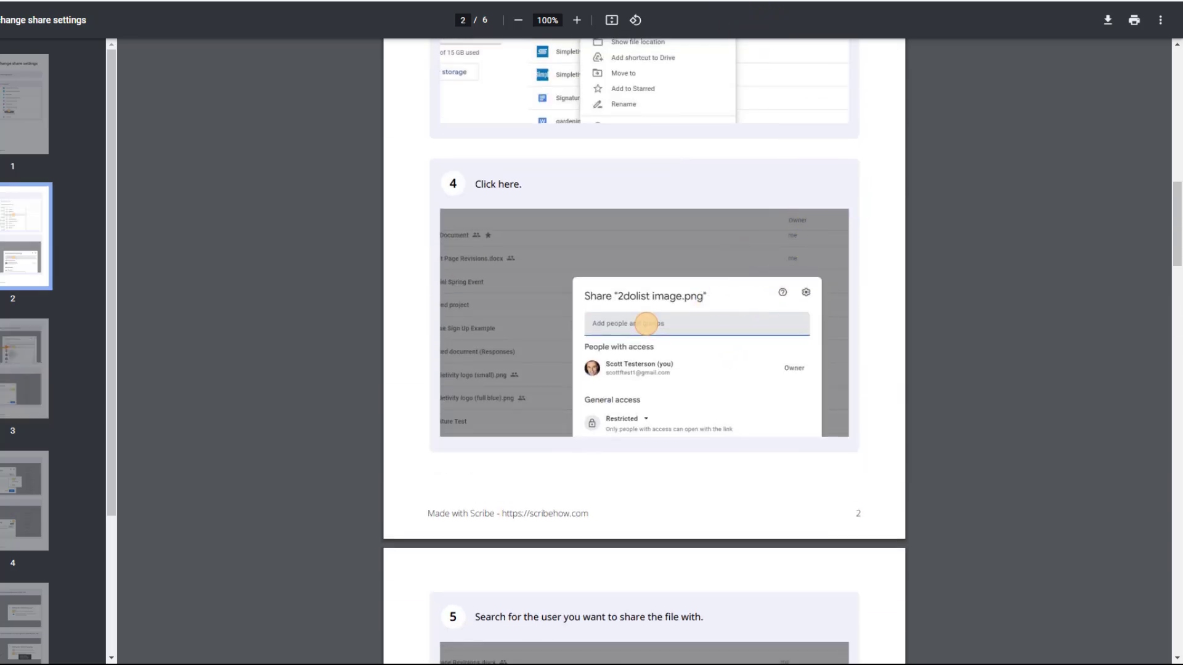